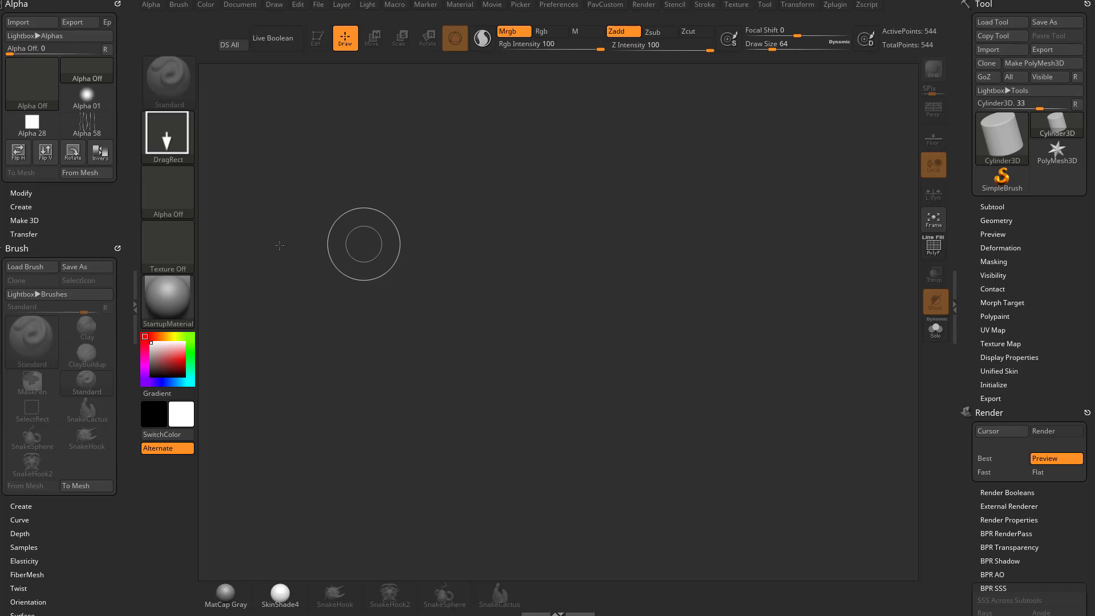
Step: Empty both trays by removing the Alpha, Brush, Layer, Tool, Render and Picker palettes
{"action": "left_click", "coordinate": [110, 7]}
{"action": "left_click", "coordinate": [110, 7]}
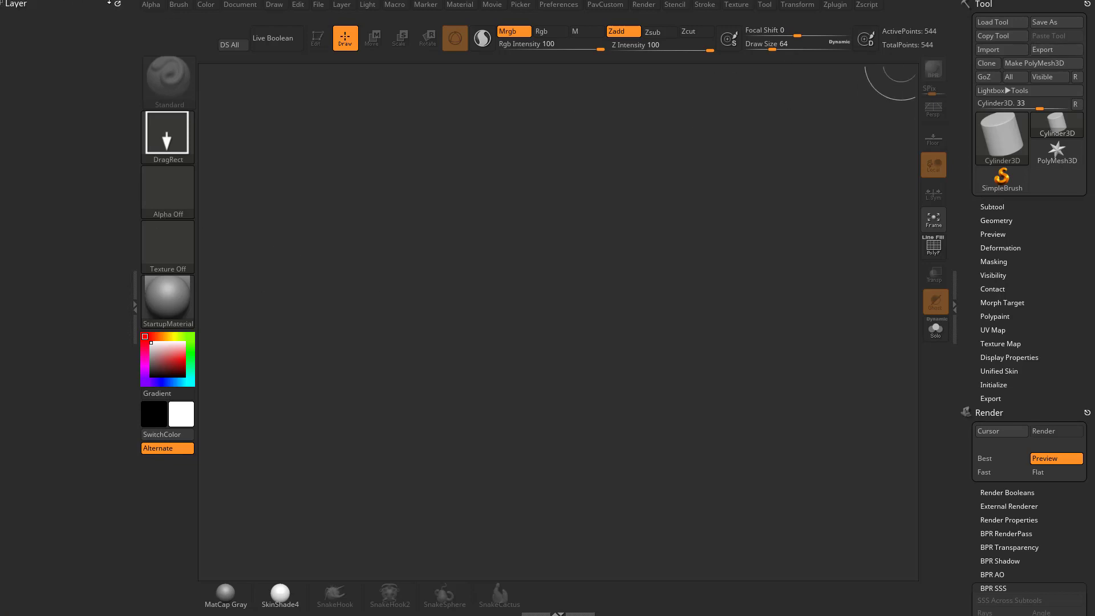
{"action": "left_click", "coordinate": [116, 3]}
{"action": "left_click", "coordinate": [983, 4]}
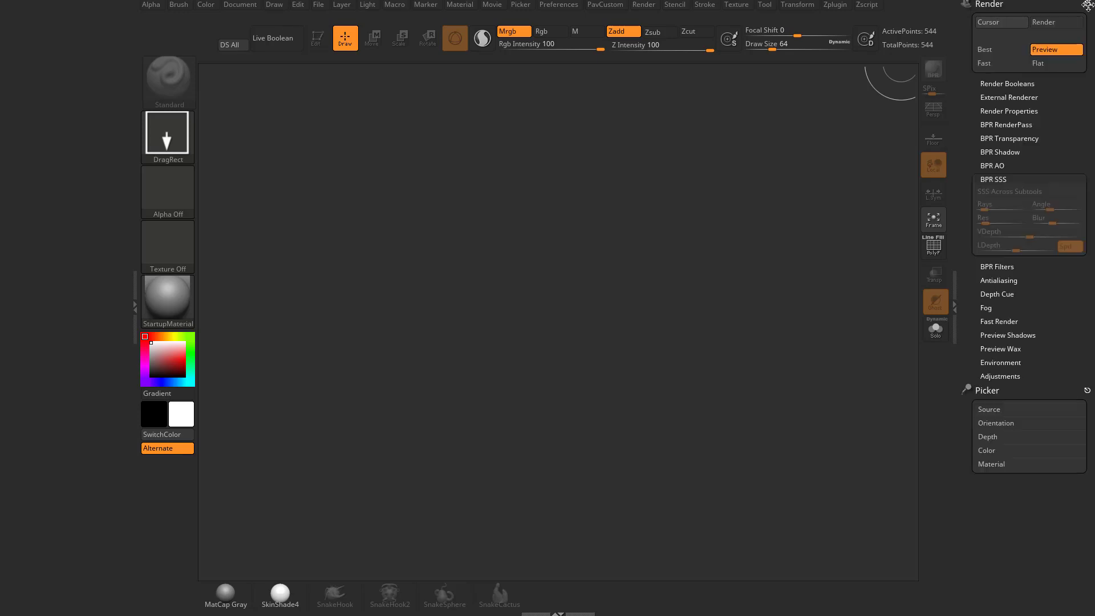
{"action": "left_click", "coordinate": [989, 4]}
{"action": "left_click", "coordinate": [981, 4]}
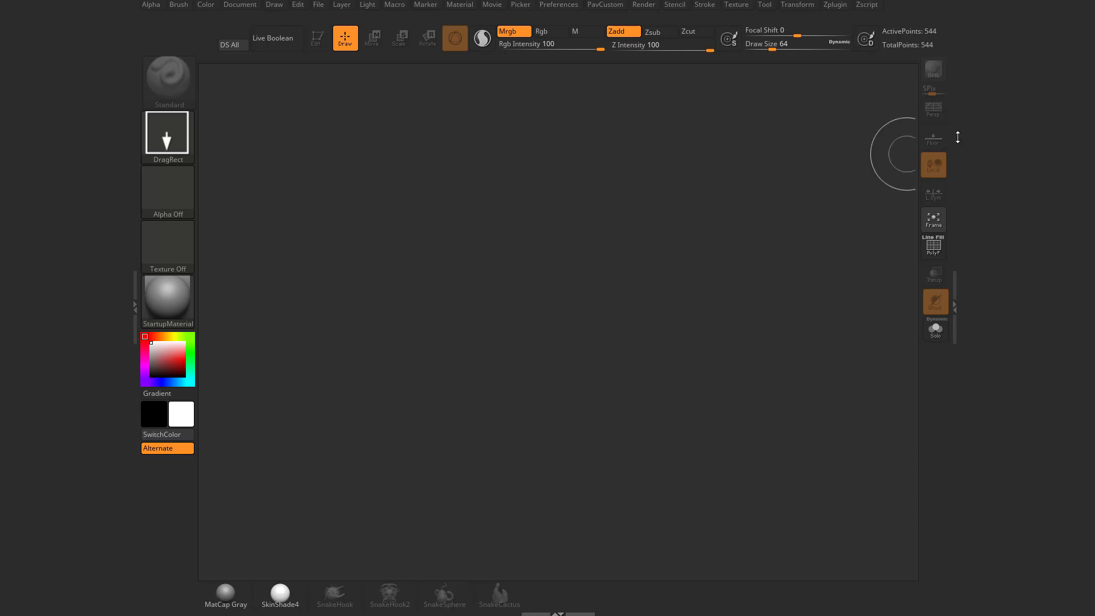
Step: Dock the Brush palette in the left tray and the Tool palette in the right tray
{"action": "left_click", "coordinate": [178, 6]}
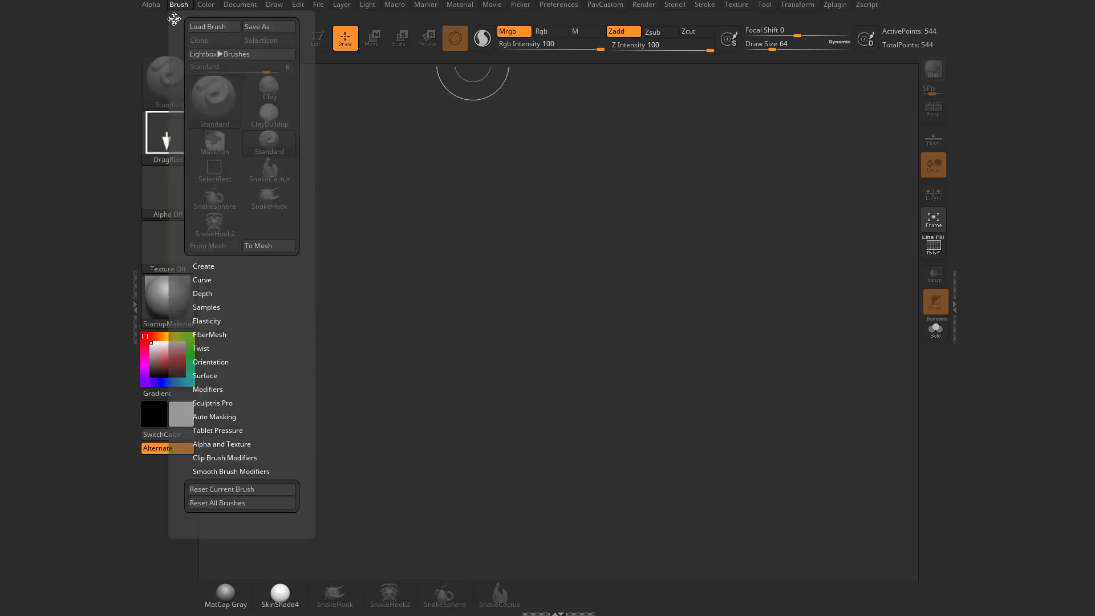
{"action": "left_click_drag", "start_coordinate": [177, 19], "coordinate": [80, 39]}
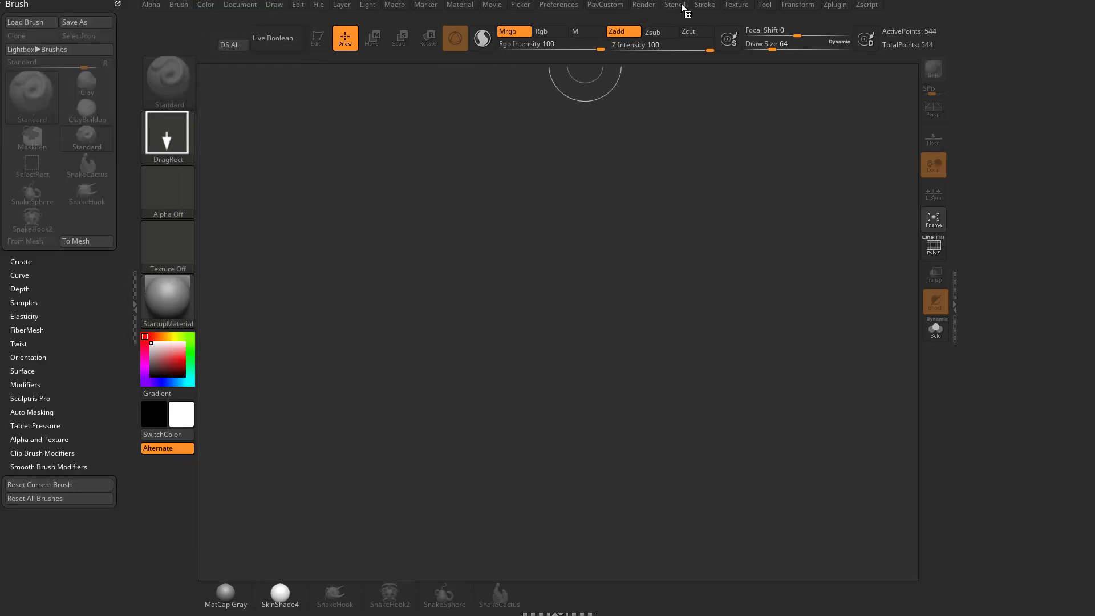
{"action": "left_click", "coordinate": [765, 4]}
{"action": "left_click_drag", "start_coordinate": [762, 12], "coordinate": [987, 162]}
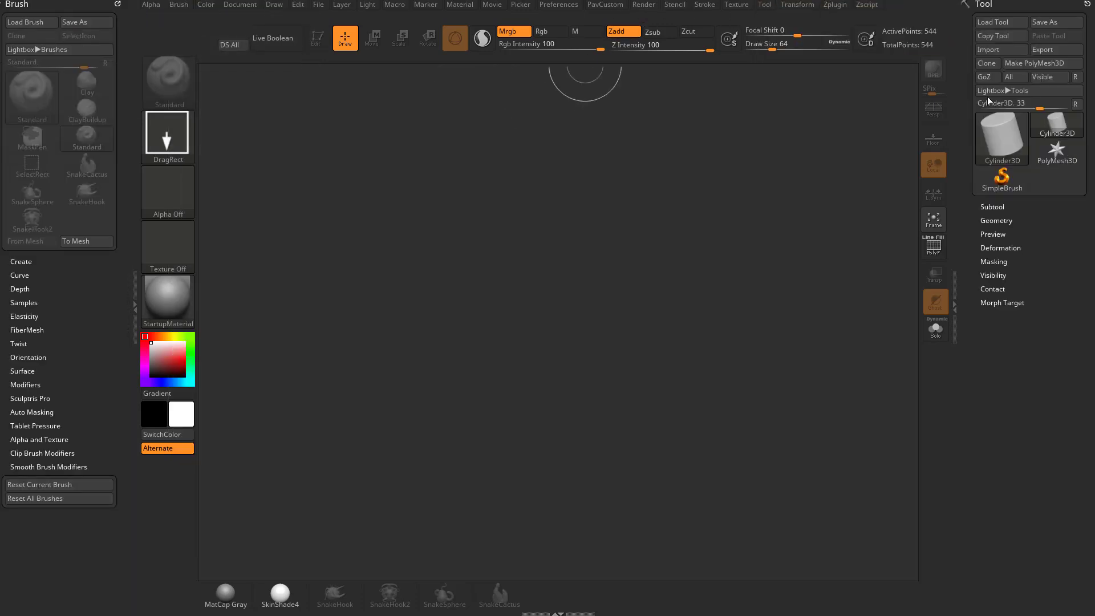
Step: Switch the tool to SimpleBrush, then pick Spiral3D from the tool picker
{"action": "left_click", "coordinate": [1002, 178]}
{"action": "left_click", "coordinate": [1002, 128]}
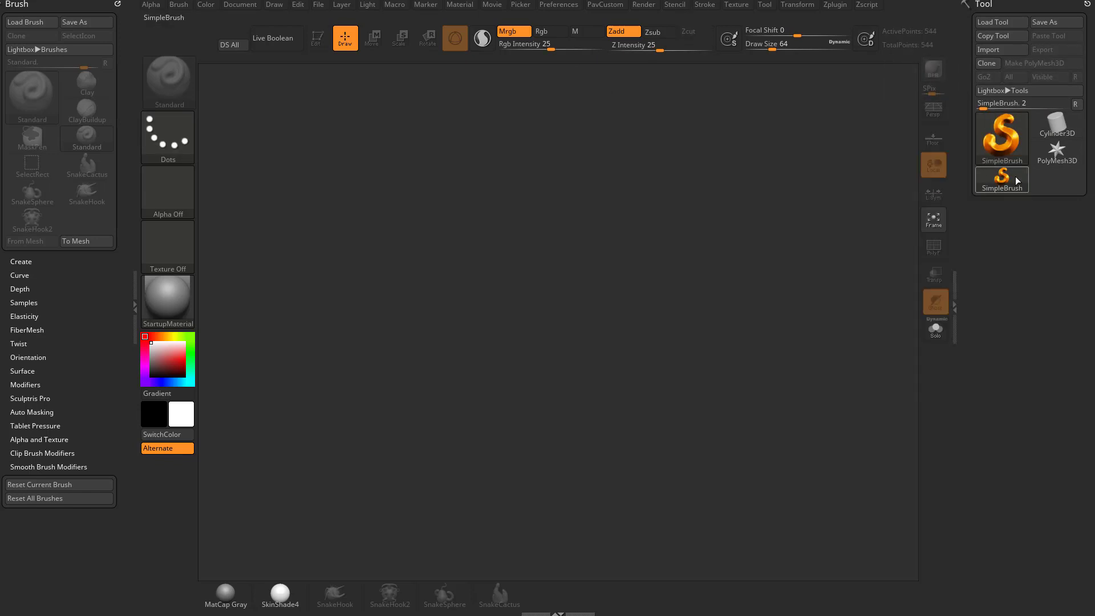
{"action": "left_click", "coordinate": [998, 135]}
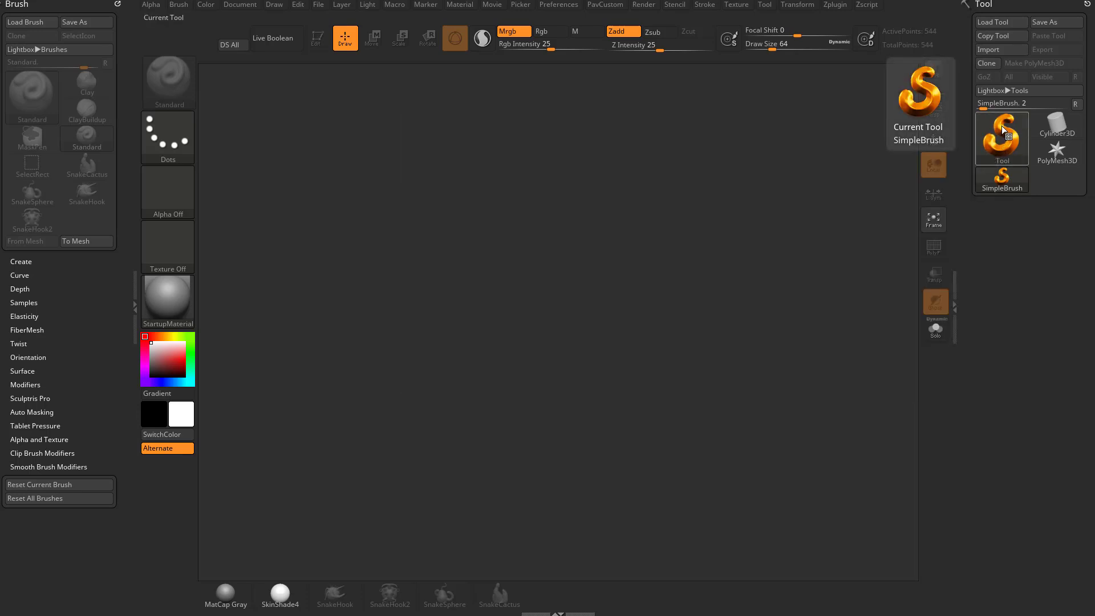
{"action": "left_click", "coordinate": [1002, 129]}
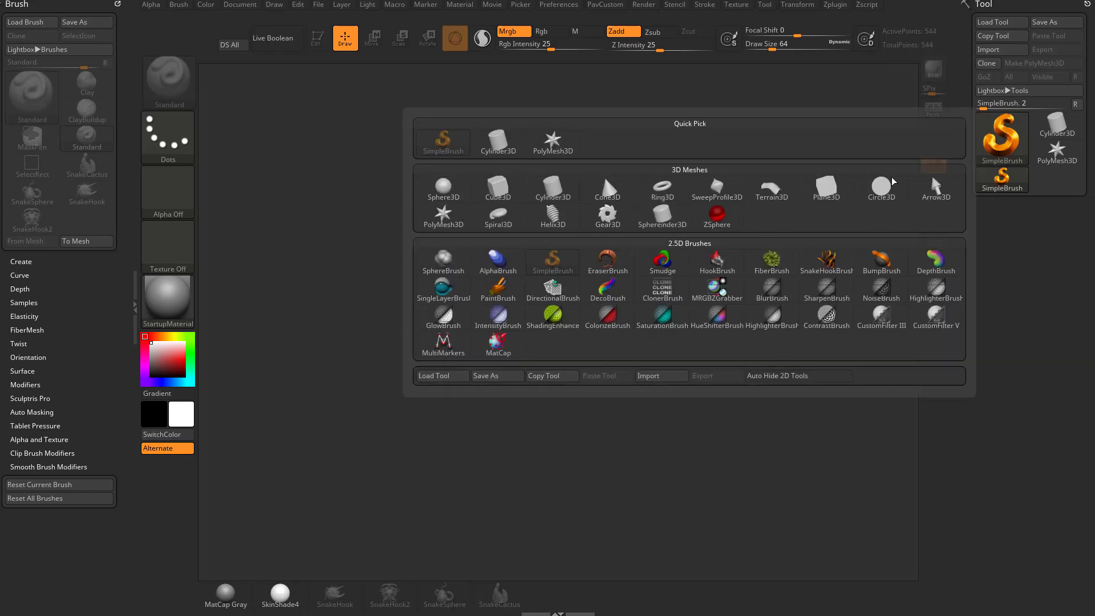
{"action": "left_click", "coordinate": [503, 227]}
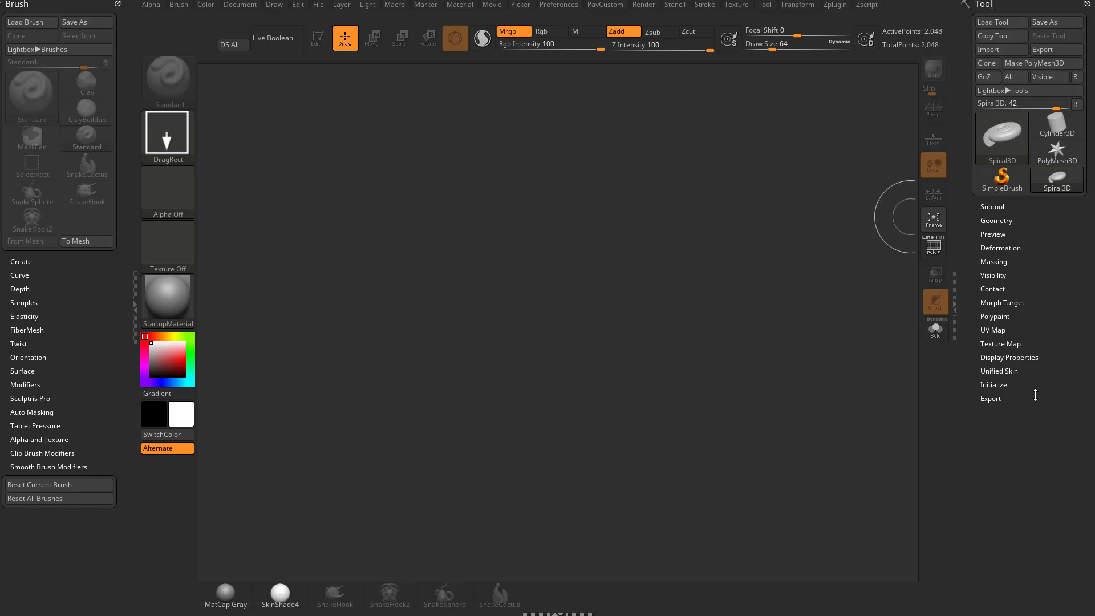
Step: Enable the SubPalette Popup option under Preferences > Interface
{"action": "left_click", "coordinate": [565, 6]}
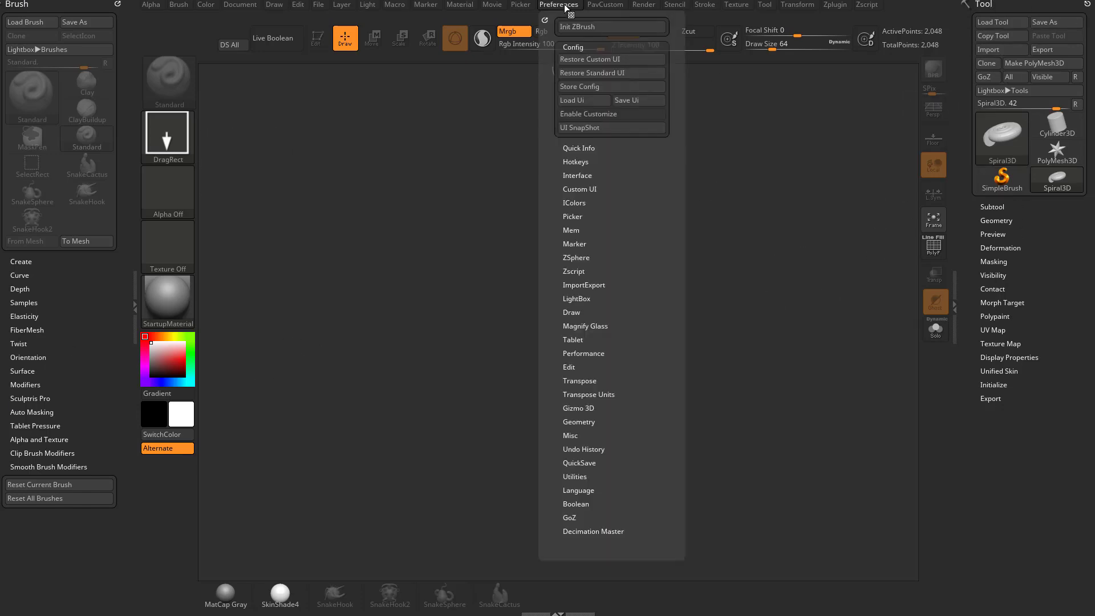
{"action": "left_click", "coordinate": [577, 176]}
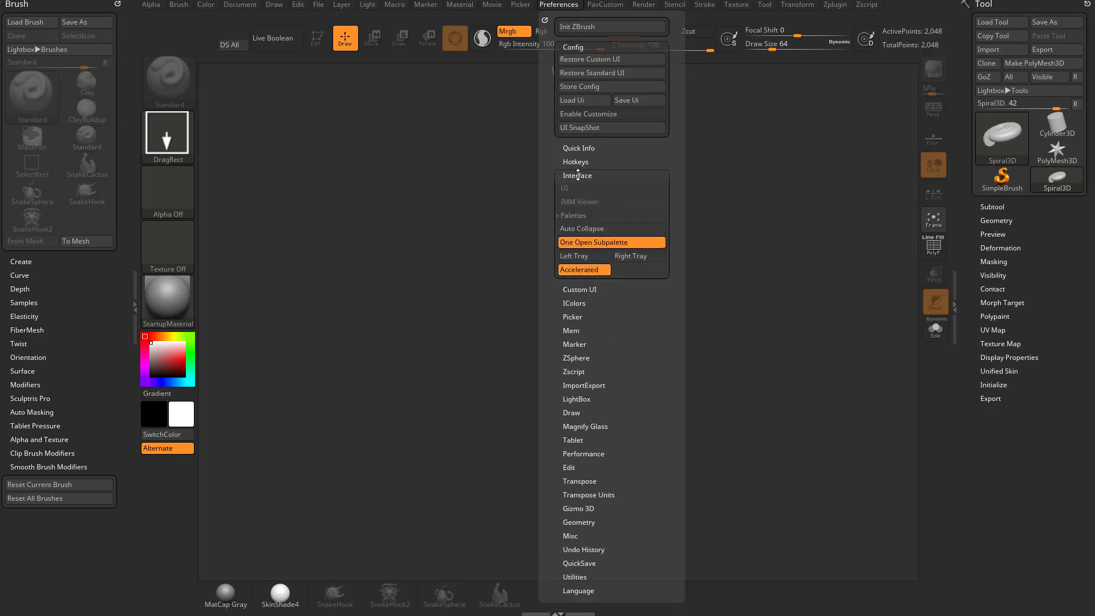
{"action": "scroll", "coordinate": [550, 195], "scroll_direction": "down", "scroll_amount": 1}
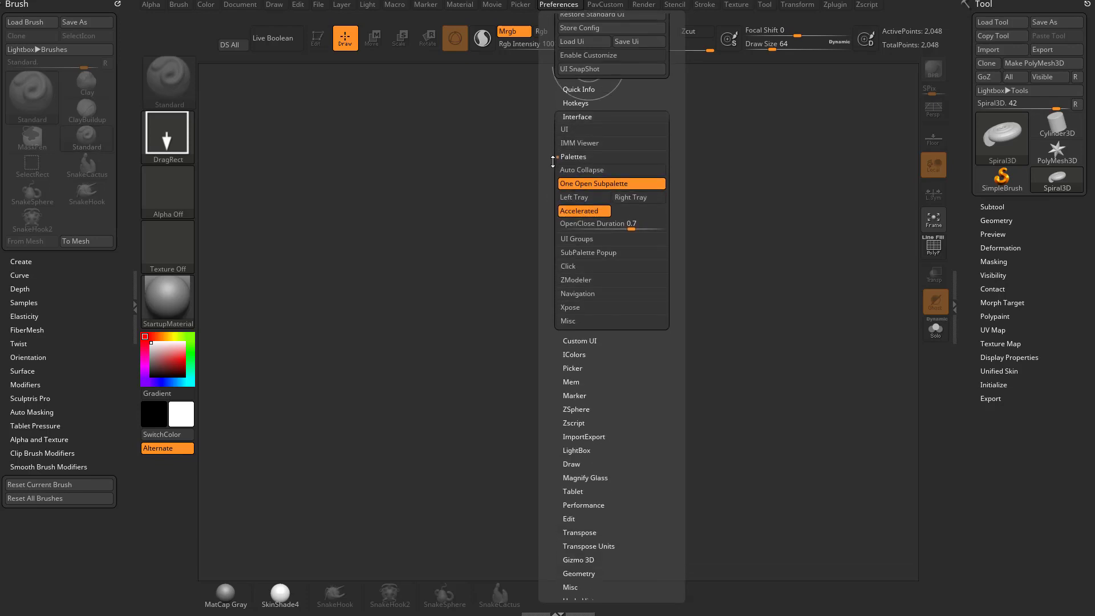
{"action": "left_click", "coordinate": [594, 253]}
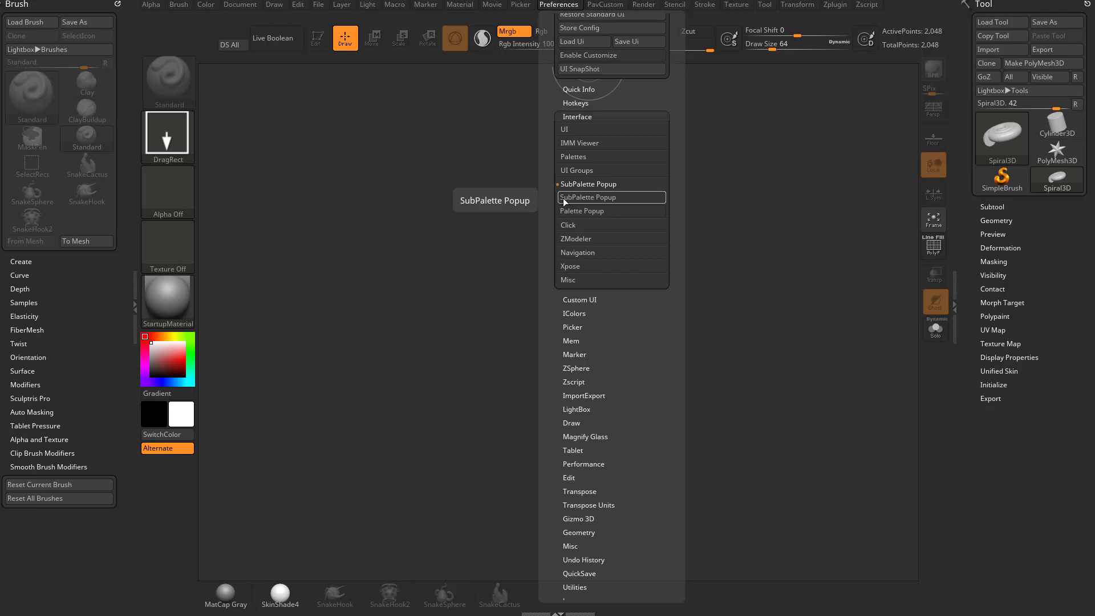
{"action": "left_click", "coordinate": [615, 198]}
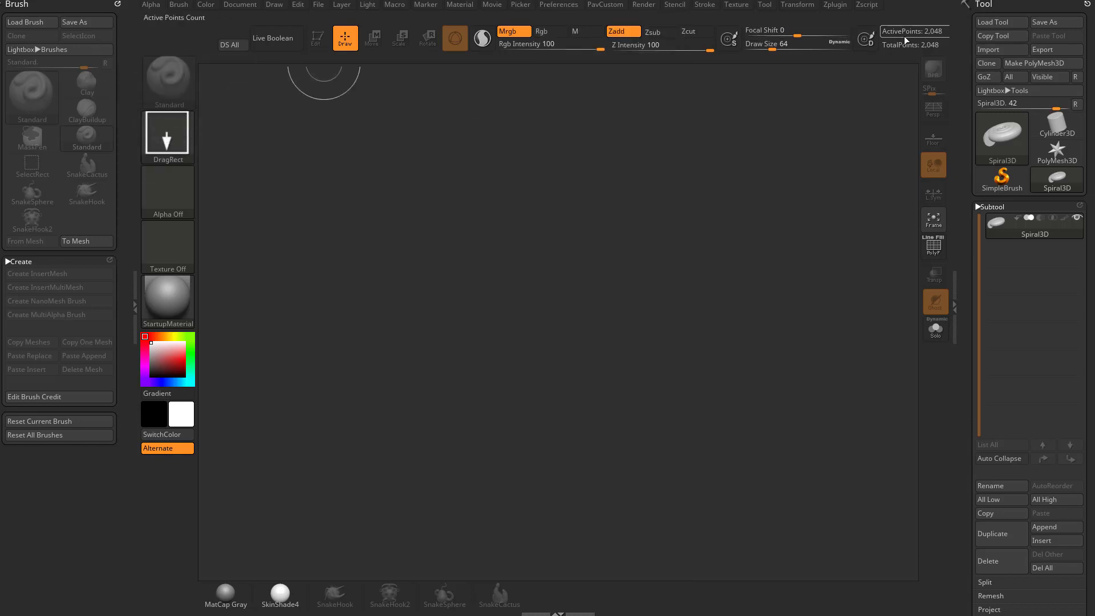
{"action": "mouse_move", "coordinate": [974, 73]}
{"action": "left_mouse_down"}
{"action": "mouse_move", "coordinate": [975, 23]}
{"action": "mouse_move", "coordinate": [975, 78]}
{"action": "mouse_move", "coordinate": [975, 65]}
{"action": "left_mouse_up"}
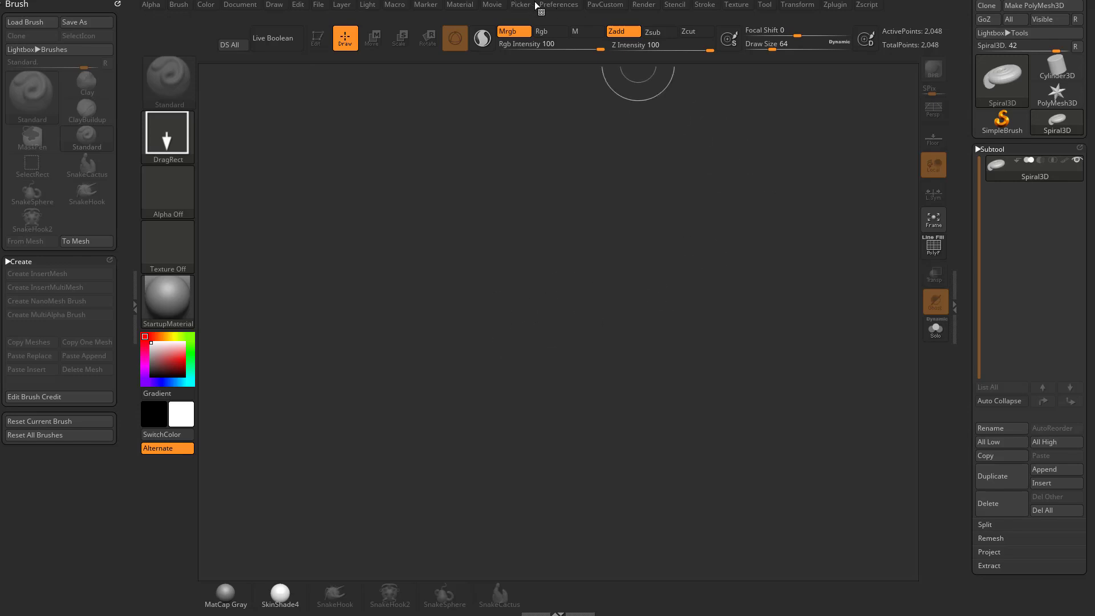
{"action": "left_click", "coordinate": [559, 5]}
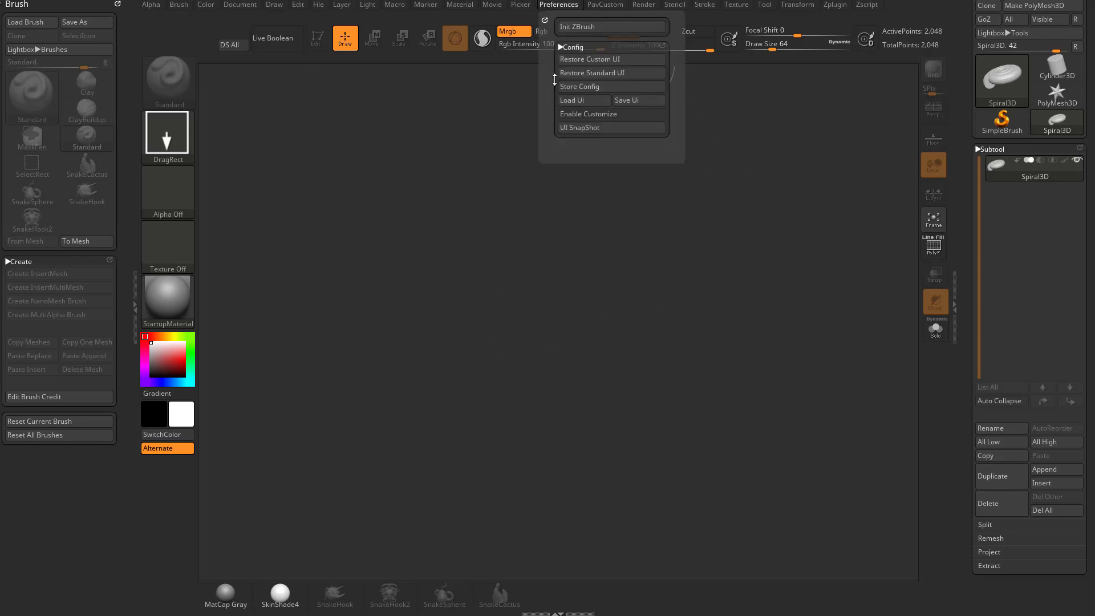
{"action": "left_click", "coordinate": [585, 48]}
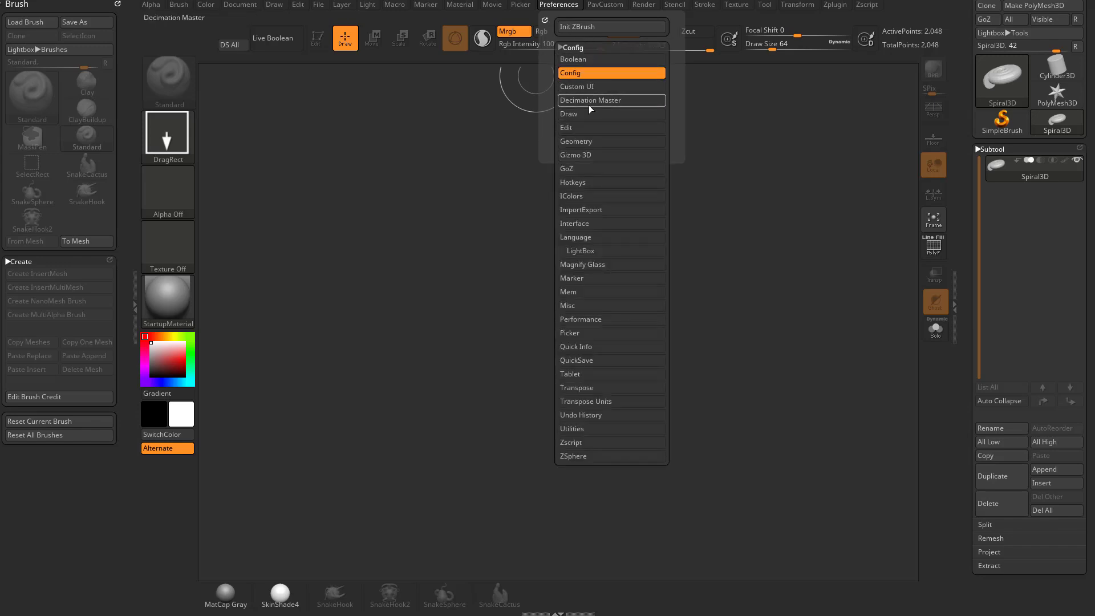
{"action": "left_click", "coordinate": [583, 223]}
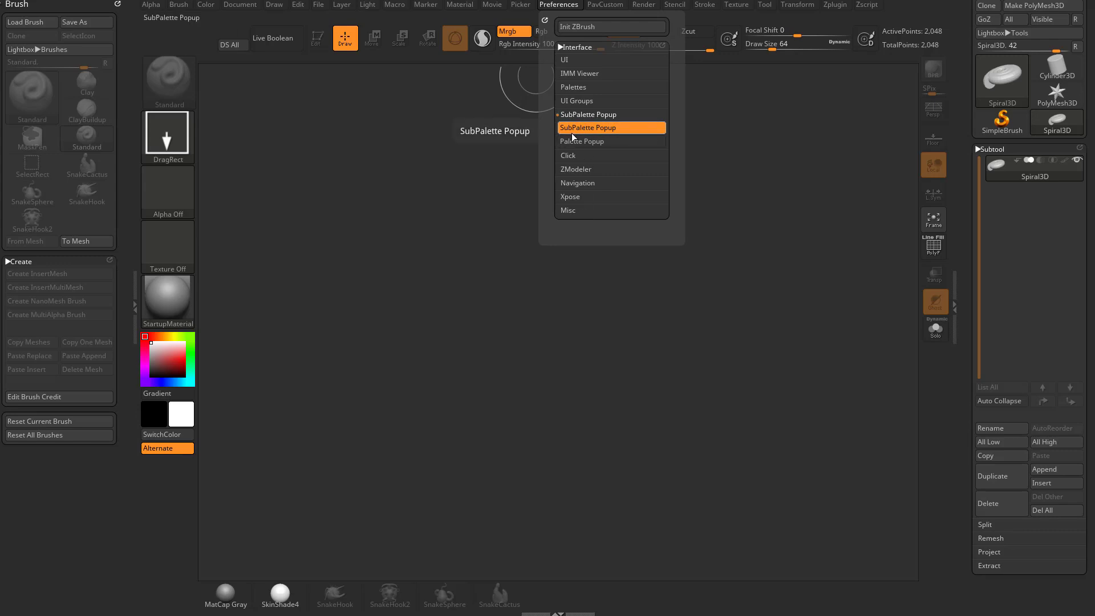
{"action": "scroll", "coordinate": [993, 8], "scroll_direction": "up", "scroll_amount": 3}
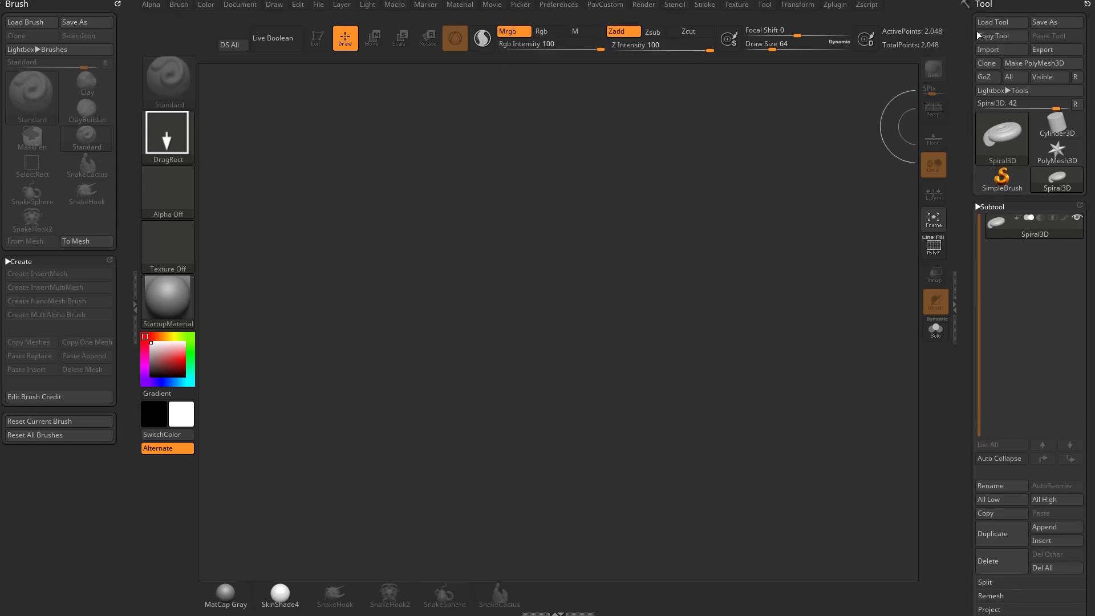
Step: Swap the Tool palette's Subtool section for Geometry, then Initialize (Coverage 1440, Thick 80)
{"action": "left_click", "coordinate": [1004, 207]}
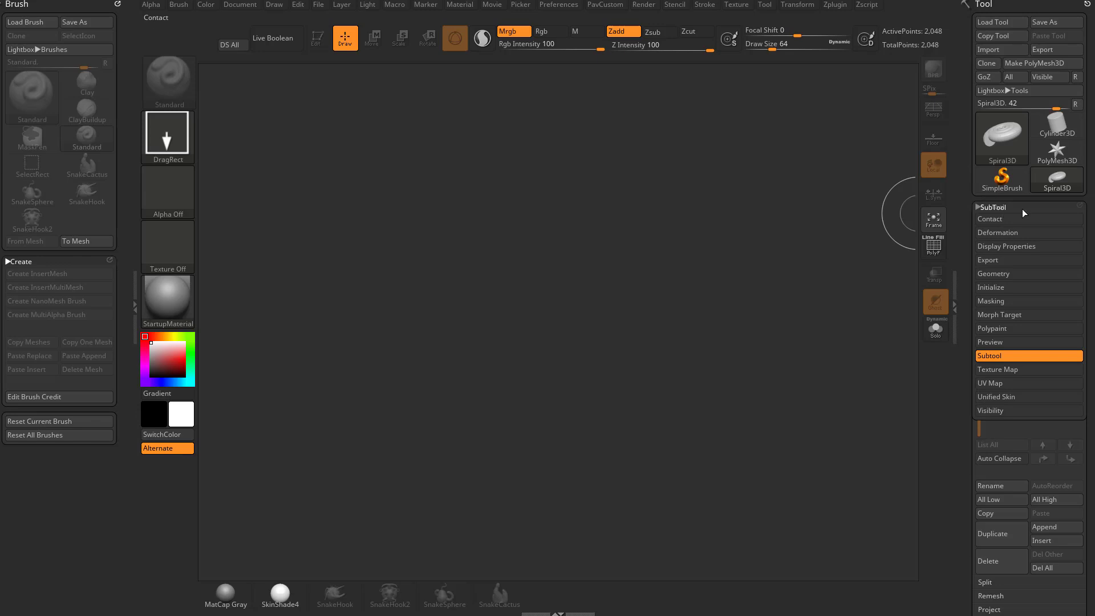
{"action": "left_click", "coordinate": [1014, 275]}
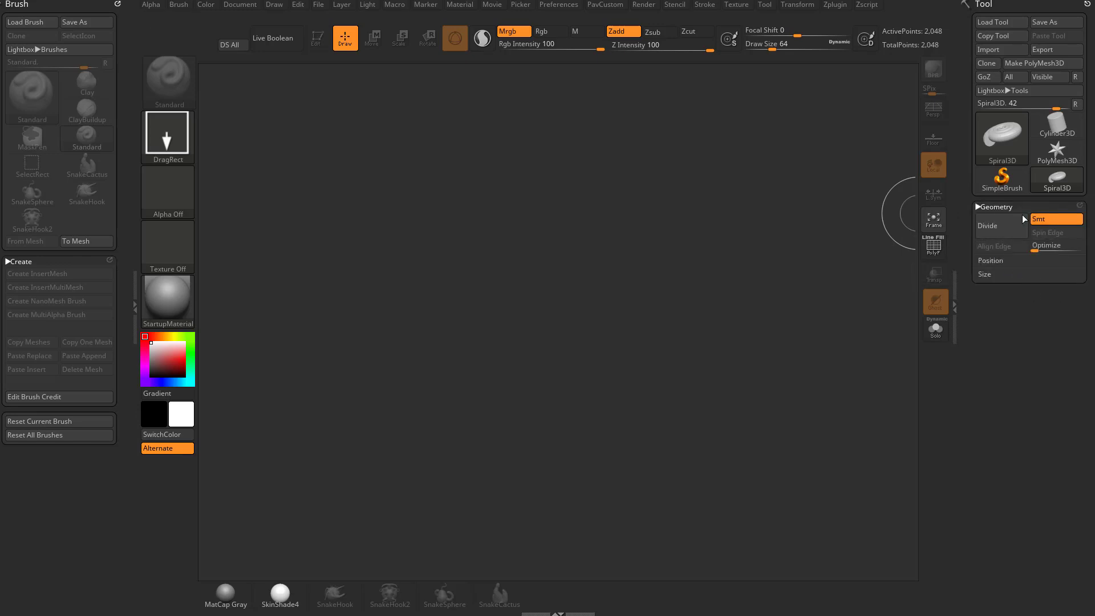
{"action": "left_click", "coordinate": [1001, 207]}
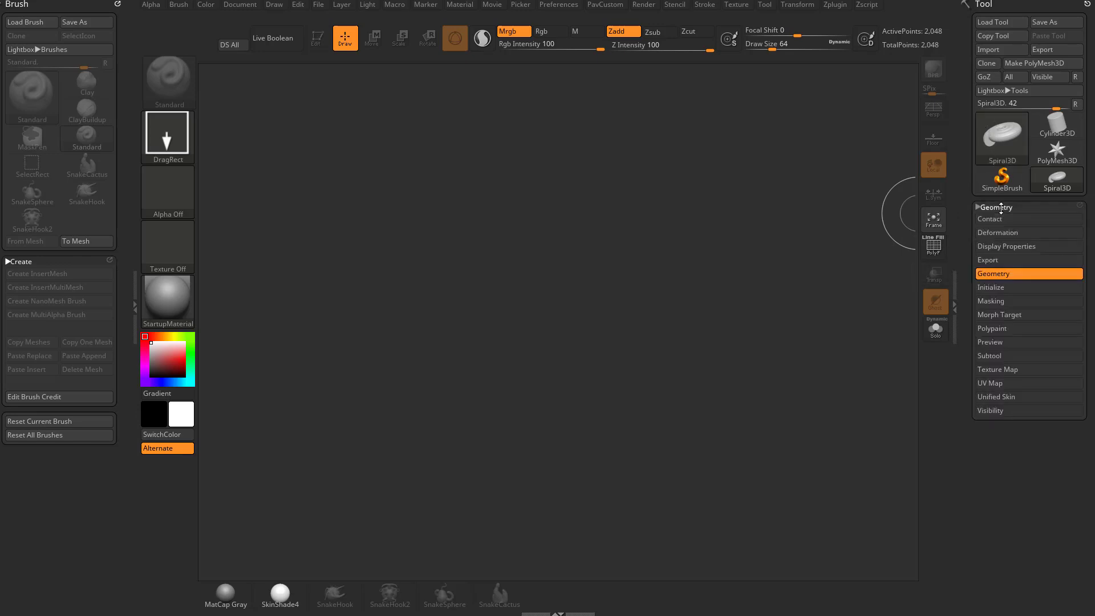
{"action": "left_click", "coordinate": [1004, 288]}
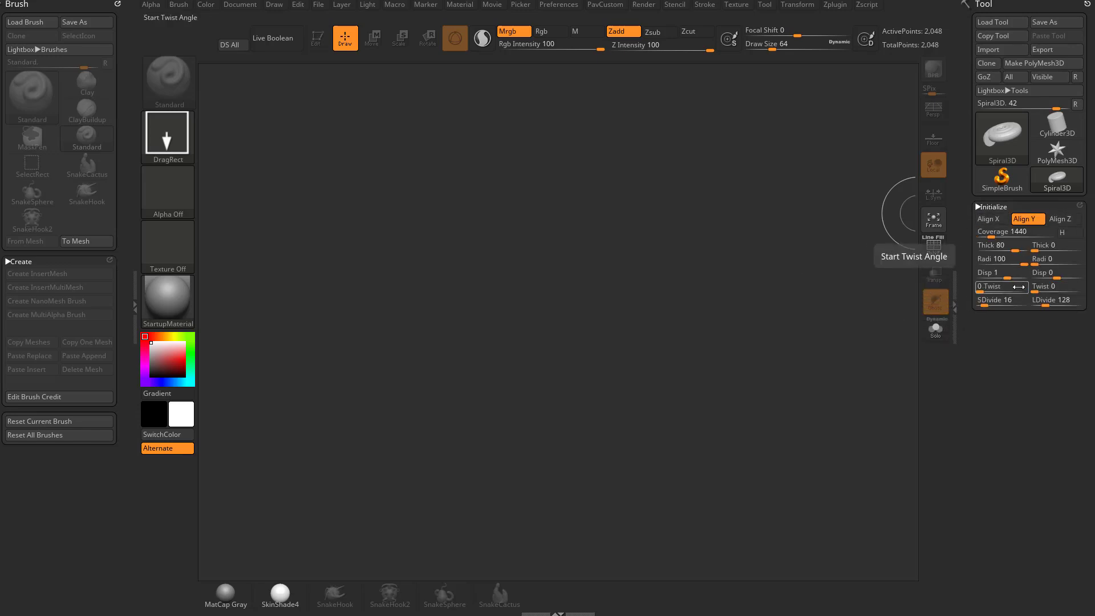
{"action": "left_click_drag", "start_coordinate": [966, 319], "coordinate": [985, 427]}
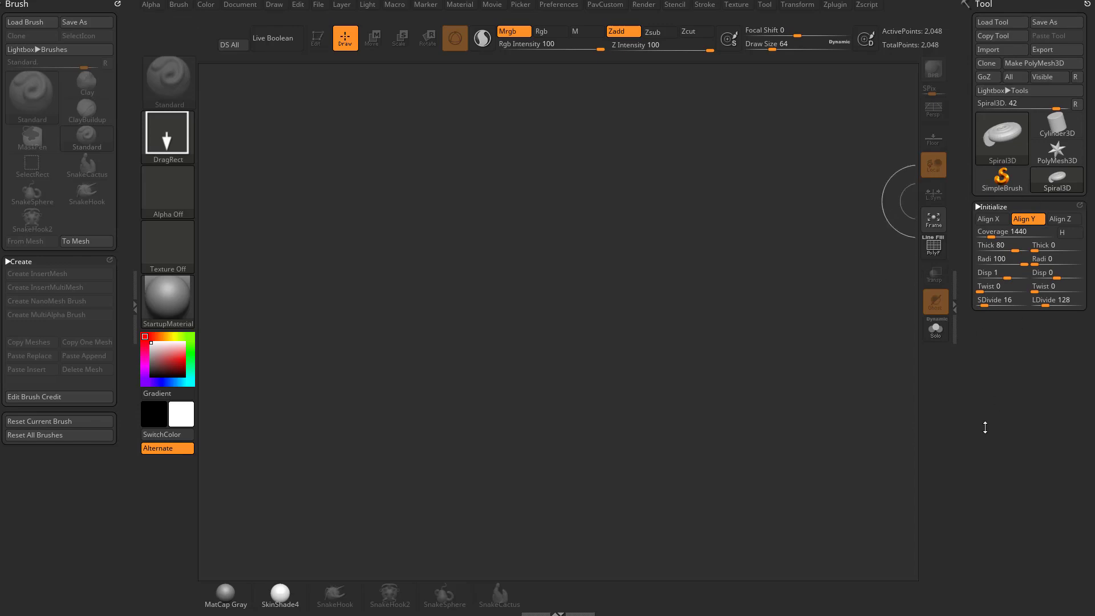
Step: Switch the Brush palette from Create to Modifiers, showing Trails 1 and Intensity 0.4
{"action": "left_click", "coordinate": [29, 261]}
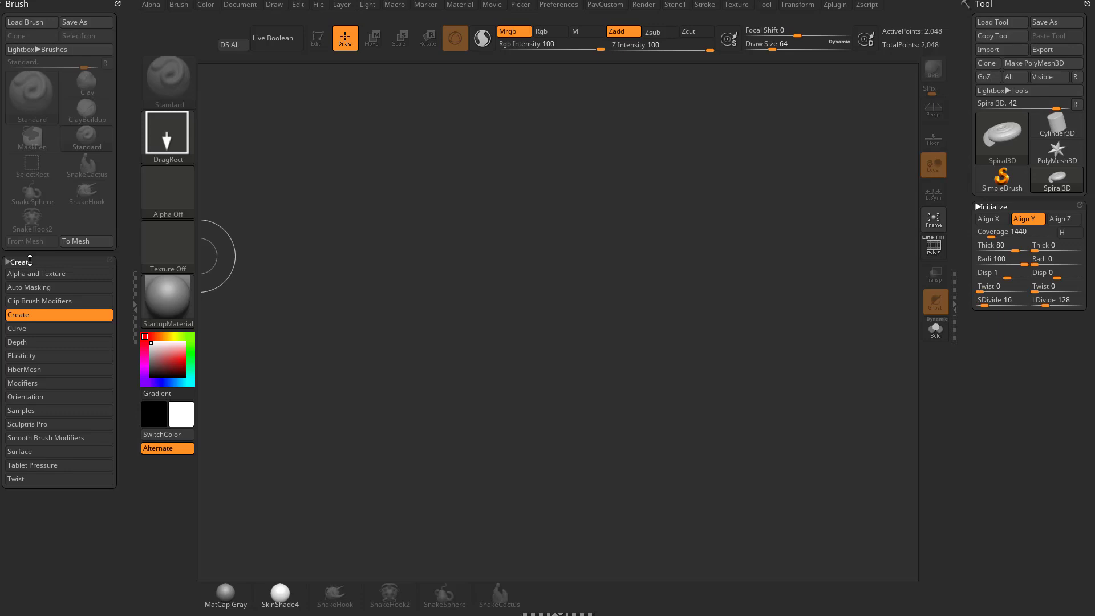
{"action": "left_click", "coordinate": [22, 383]}
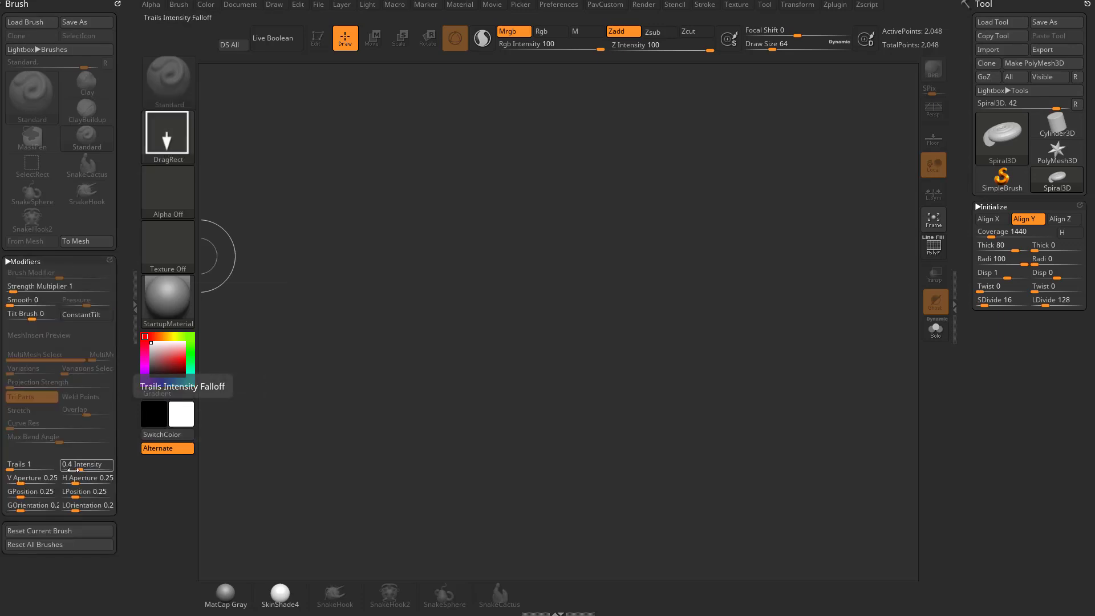
{"action": "left_click_drag", "start_coordinate": [122, 390], "coordinate": [125, 256]}
{"action": "scroll", "coordinate": [105, 309], "scroll_direction": "up", "scroll_amount": 5}
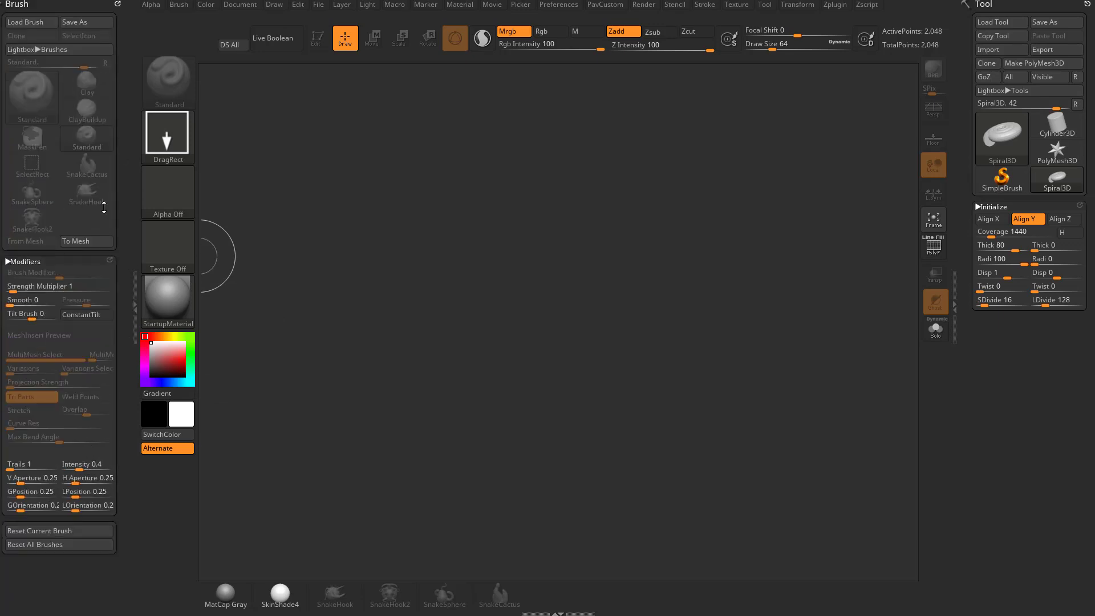
{"action": "mouse_move", "coordinate": [107, 209]}
{"action": "left_mouse_down"}
{"action": "mouse_move", "coordinate": [131, 160]}
{"action": "mouse_move", "coordinate": [130, 304]}
{"action": "left_mouse_up"}
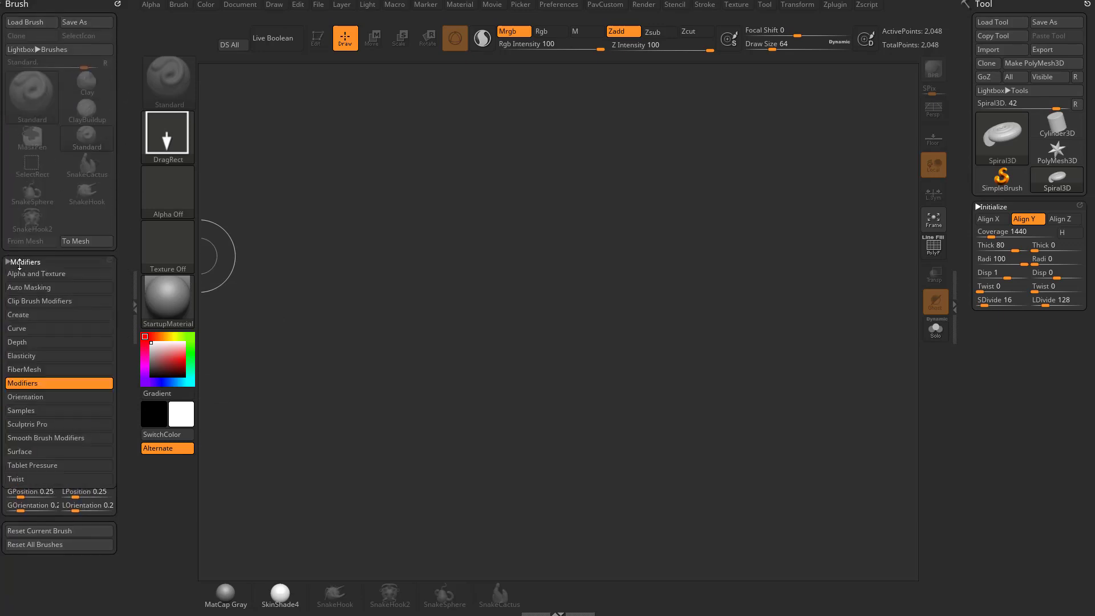
{"action": "left_click", "coordinate": [562, 3]}
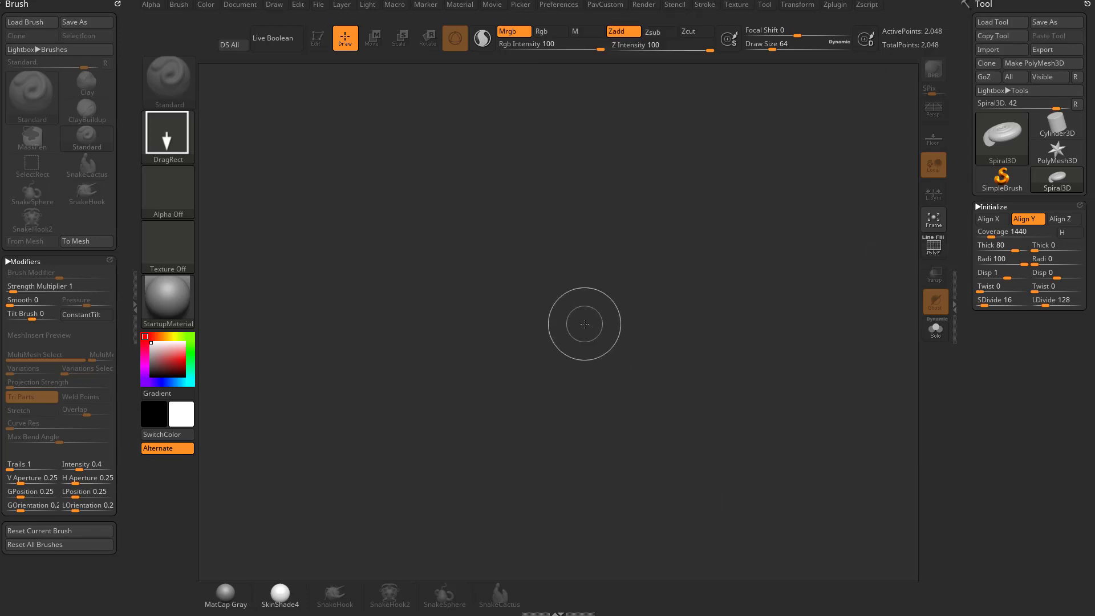
{"action": "left_click", "coordinate": [606, 5]}
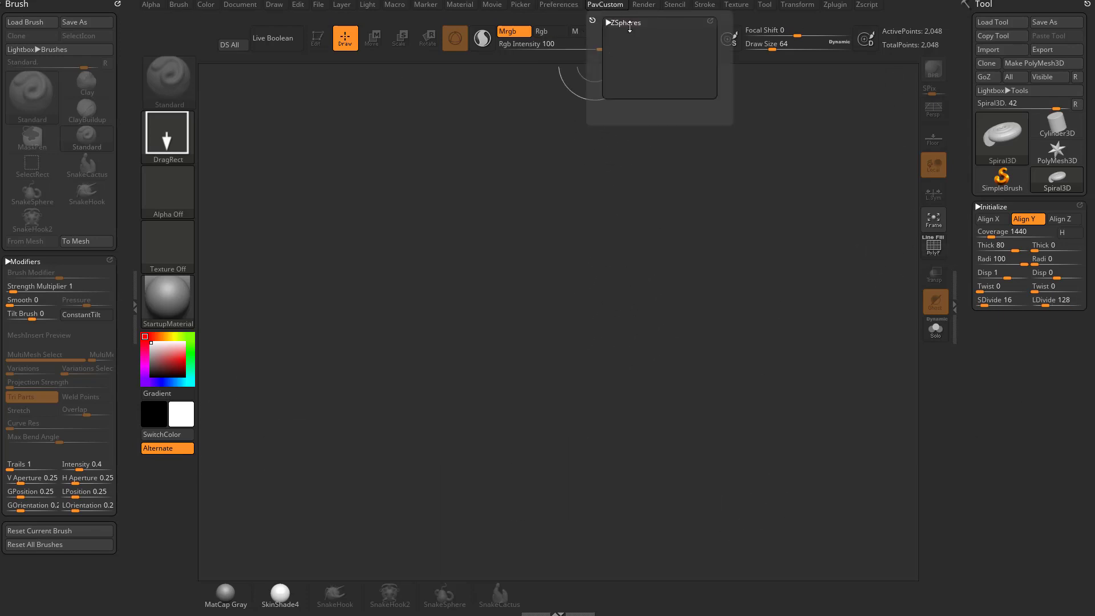
{"action": "left_click", "coordinate": [626, 24]}
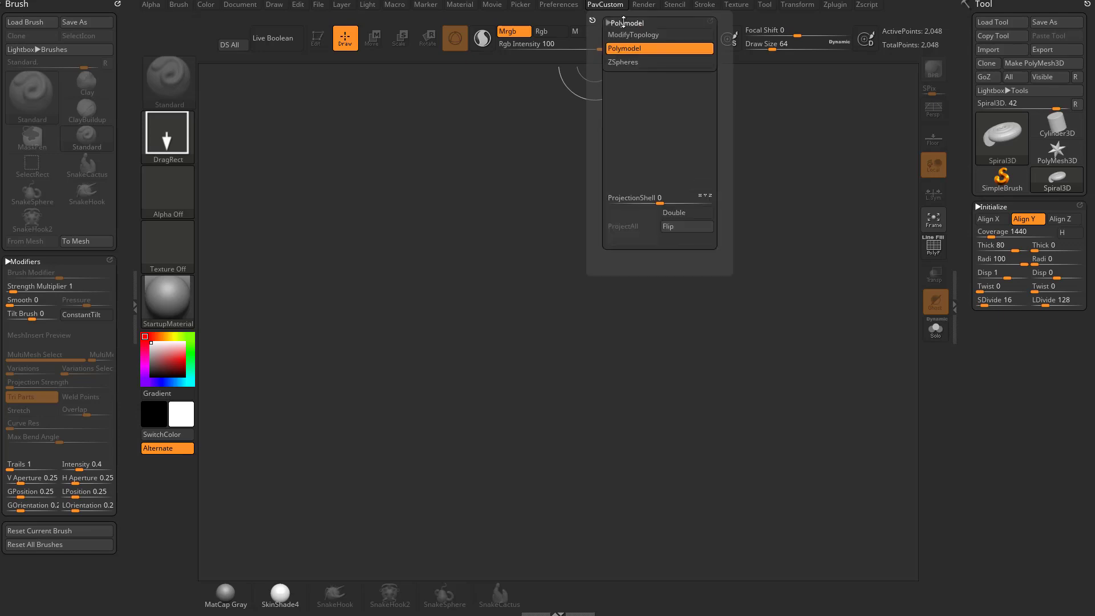
{"action": "left_click", "coordinate": [629, 35]}
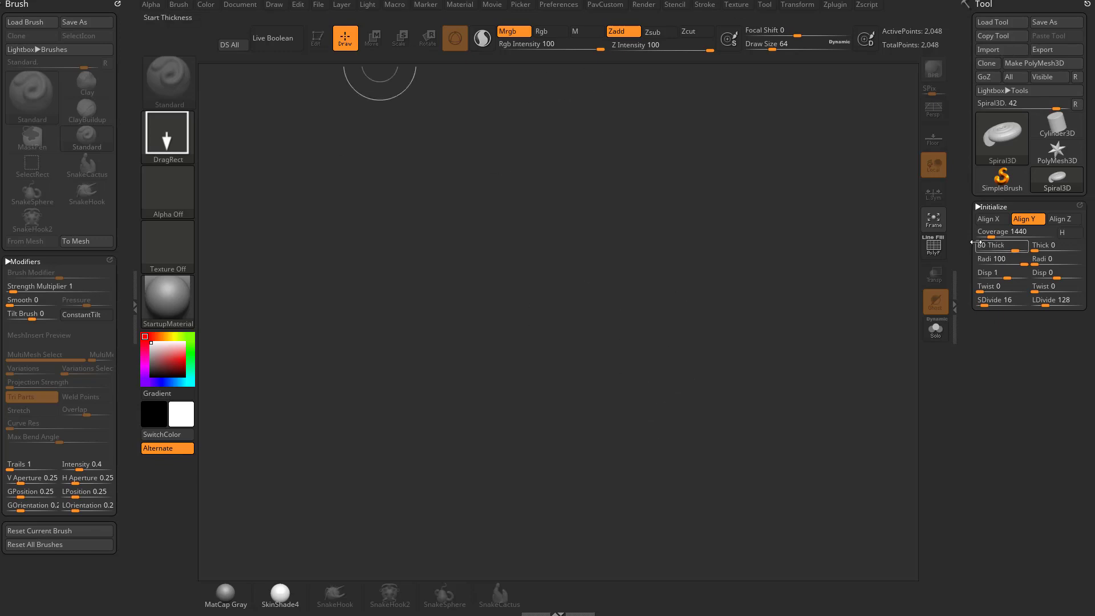
{"action": "mouse_move", "coordinate": [964, 222]}
{"action": "left_mouse_down"}
{"action": "mouse_move", "coordinate": [963, 202]}
{"action": "mouse_move", "coordinate": [964, 222]}
{"action": "left_mouse_up"}
{"action": "left_click", "coordinate": [558, 4]}
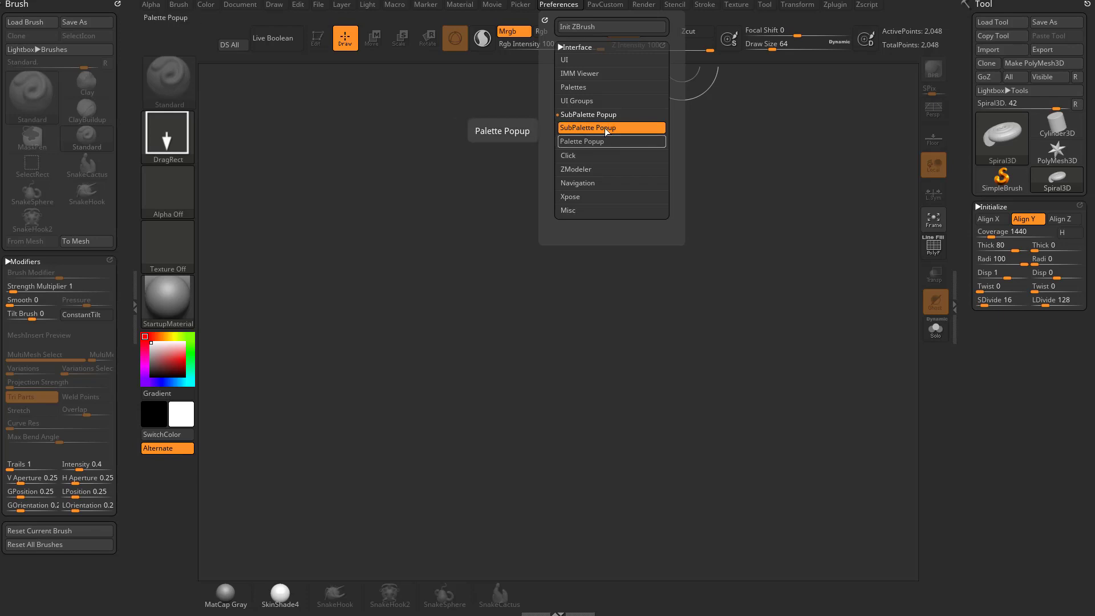
{"action": "left_click", "coordinate": [579, 47]}
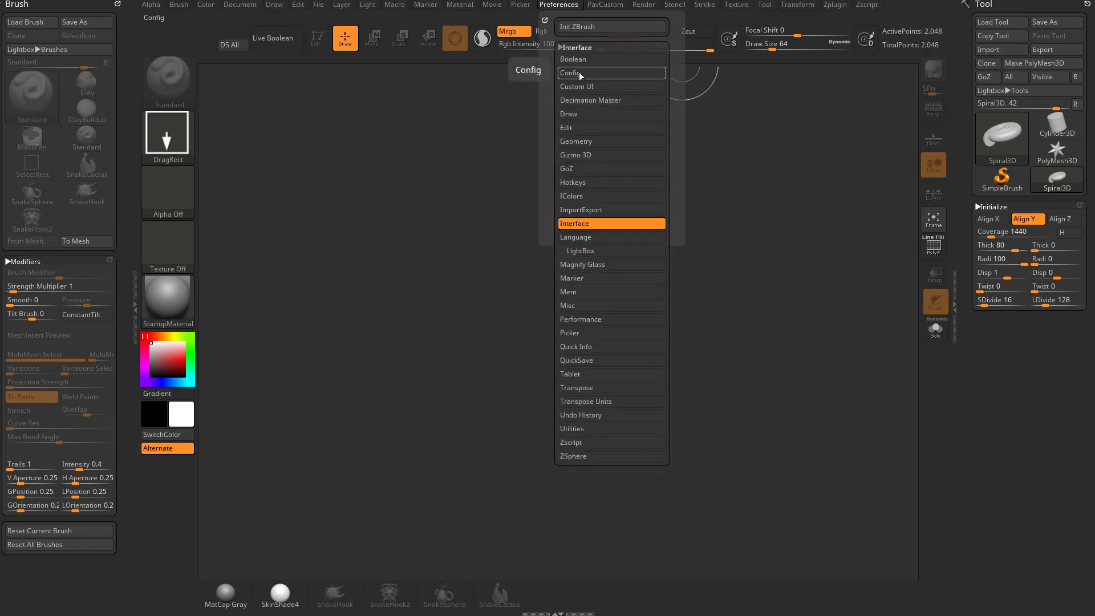
{"action": "left_click", "coordinate": [580, 72]}
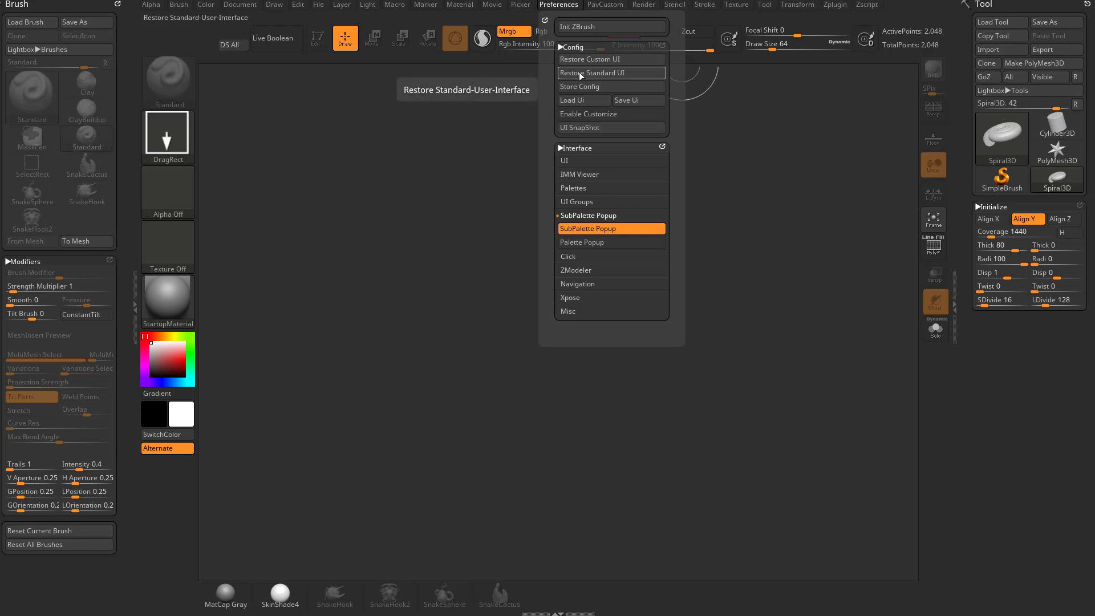
Step: Close Preferences, then add Display Properties, Masking and Texture Map above Initialize via the subpalette popup
{"action": "left_click", "coordinate": [579, 72]}
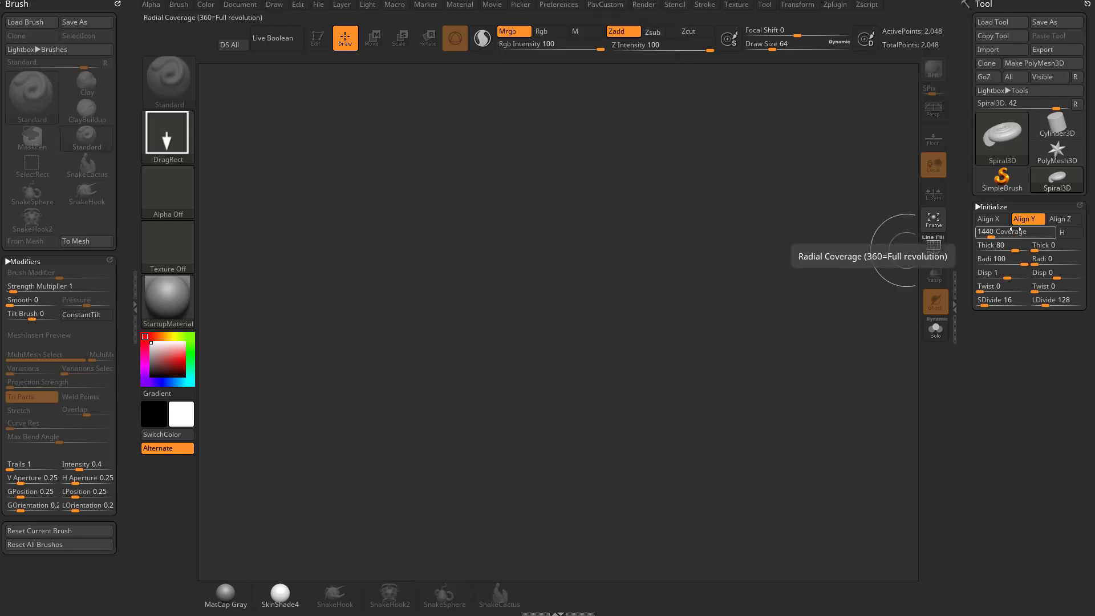
{"action": "left_click", "coordinate": [998, 207]}
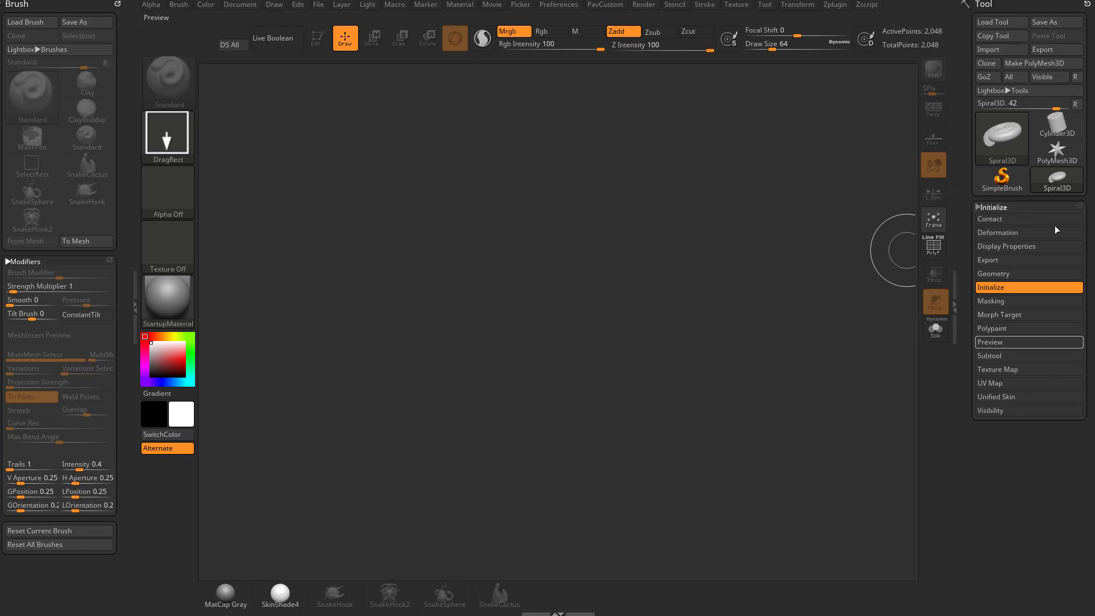
{"action": "left_click", "coordinate": [1008, 246]}
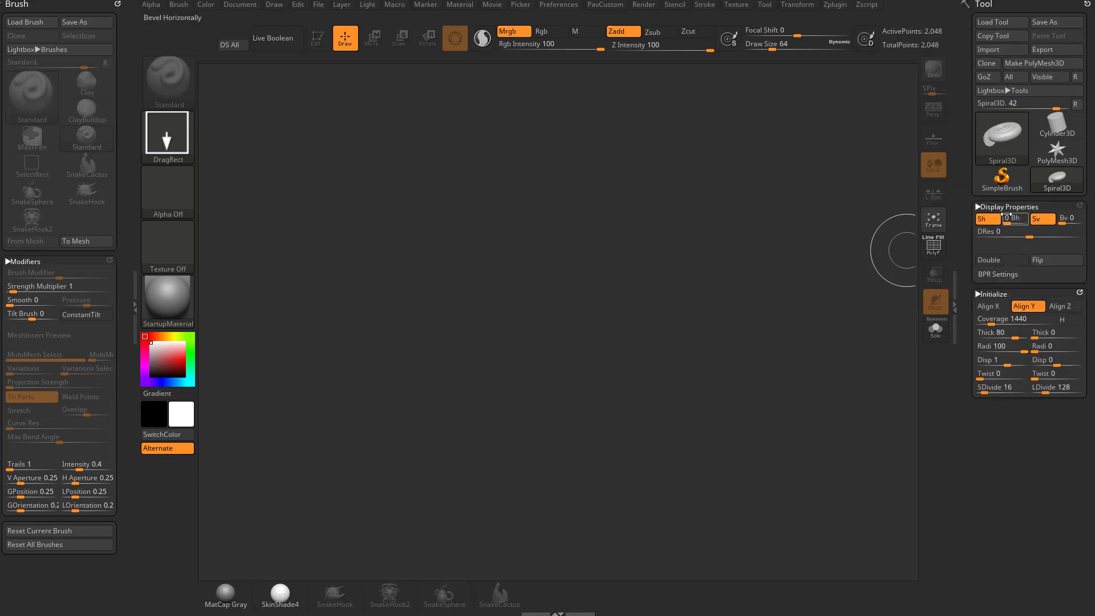
{"action": "left_click", "coordinate": [1007, 207]}
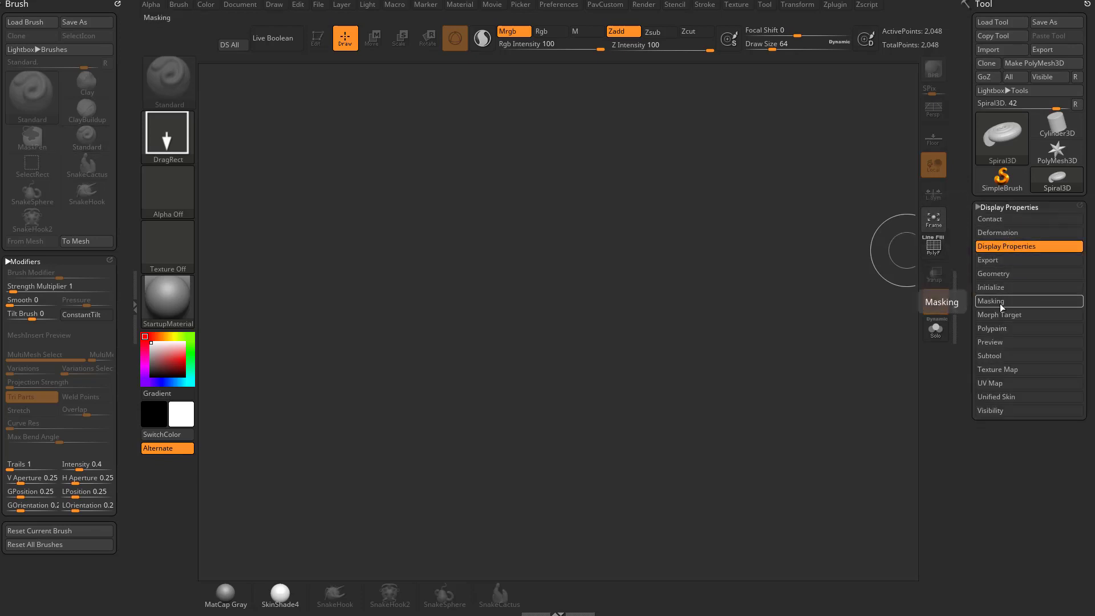
{"action": "left_click", "coordinate": [1001, 302]}
{"action": "left_click", "coordinate": [1007, 208]}
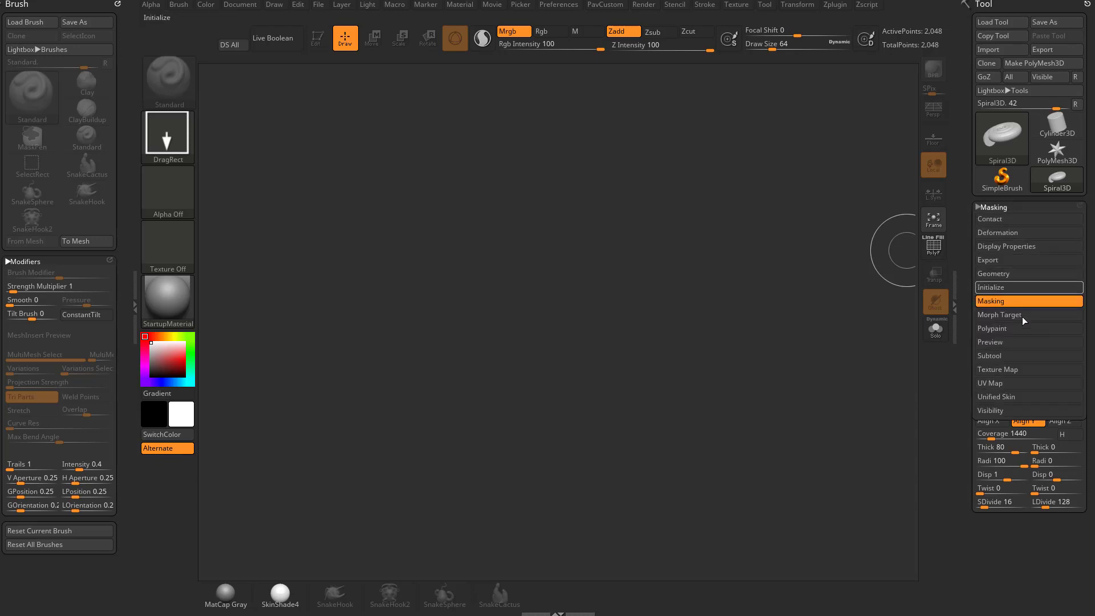
{"action": "left_click", "coordinate": [1005, 368]}
{"action": "left_click_drag", "start_coordinate": [976, 351], "coordinate": [974, 380]}
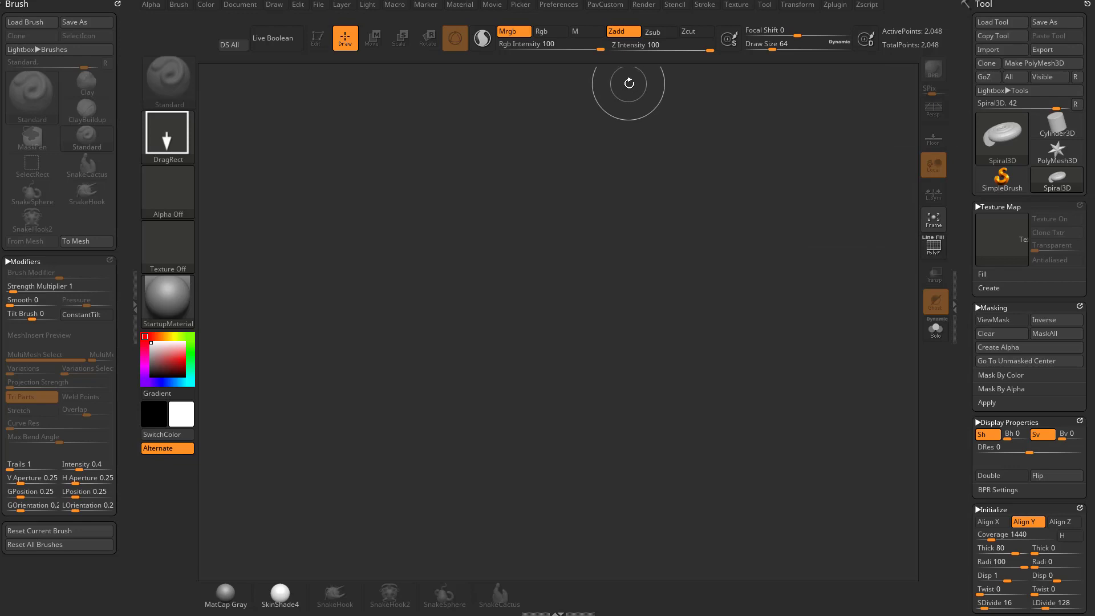
Step: Turn SubPalette Popup off and save it with Store Config, confirming the saved message
{"action": "left_click", "coordinate": [560, 5]}
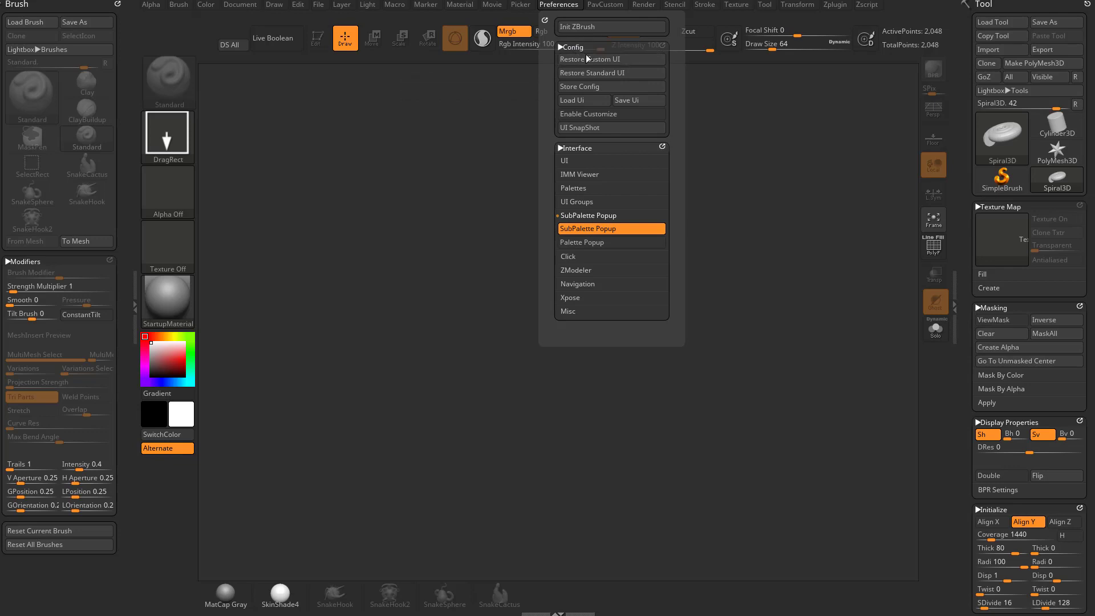
{"action": "left_click", "coordinate": [601, 228]}
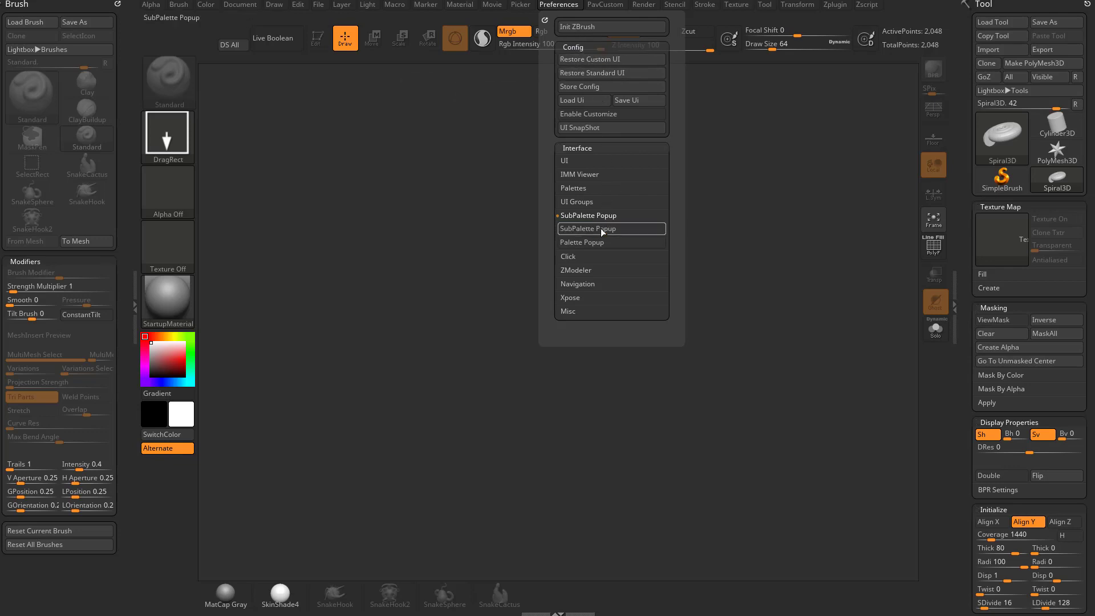
{"action": "left_click", "coordinate": [596, 88]}
{"action": "left_click", "coordinate": [618, 274]}
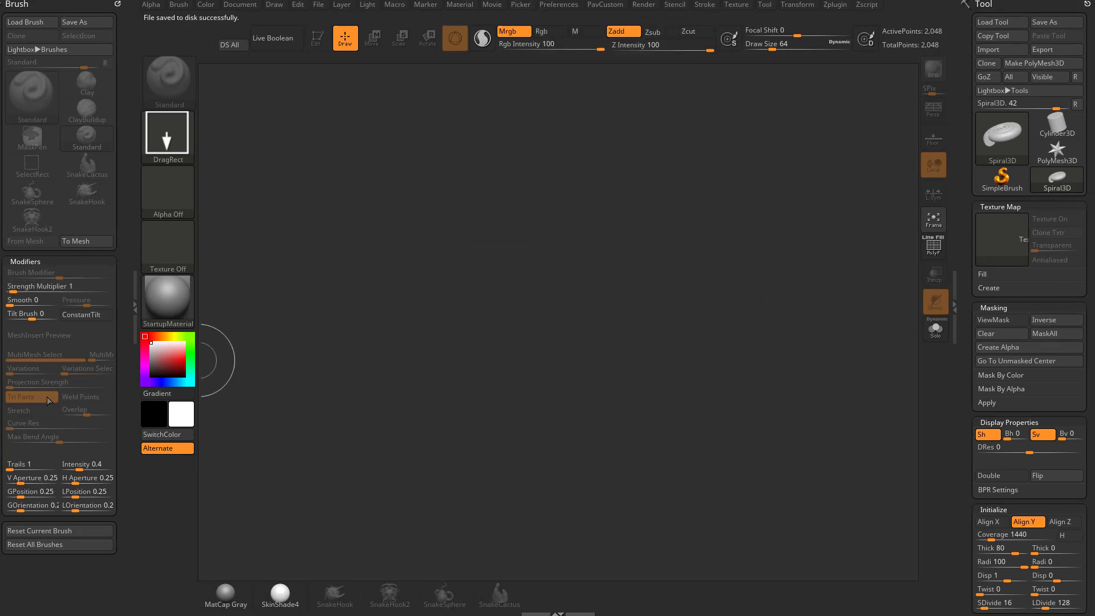
{"action": "left_click", "coordinate": [29, 262]}
{"action": "left_click", "coordinate": [29, 262]}
{"action": "left_click", "coordinate": [29, 262]}
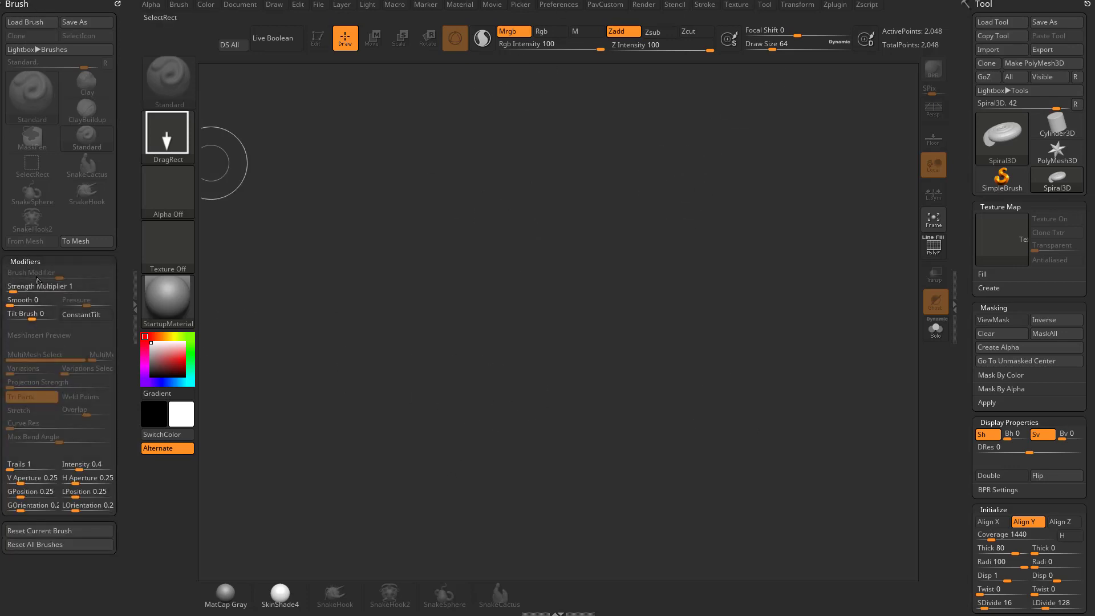
{"action": "left_click", "coordinate": [32, 262]}
{"action": "left_click", "coordinate": [32, 261]}
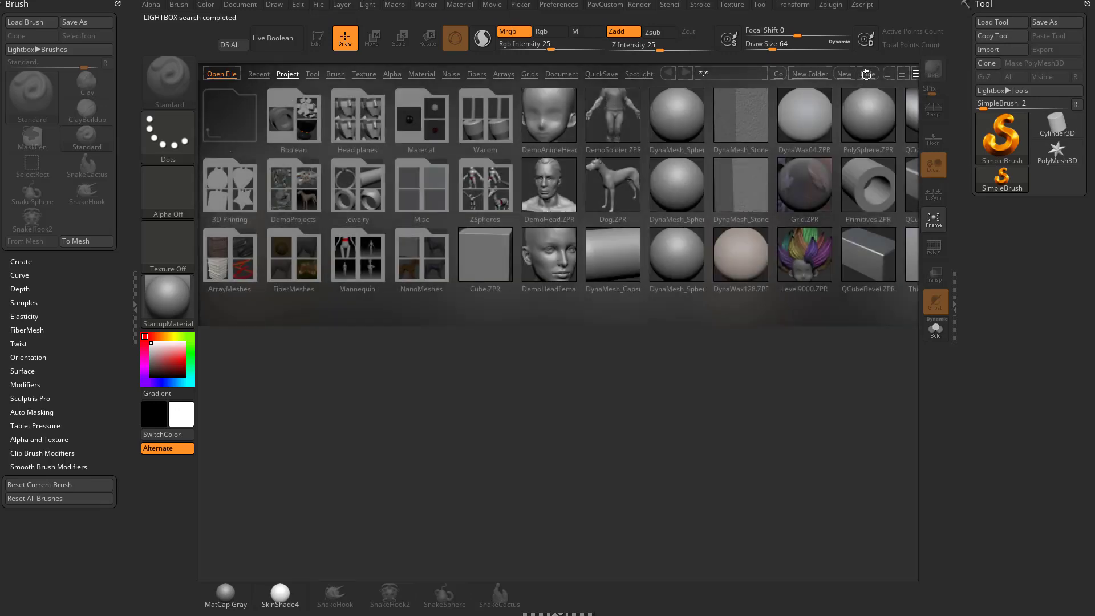
Step: After relaunch, close LightBox, select Cylinder3D, and expand then collapse Preview
{"action": "left_click", "coordinate": [867, 74]}
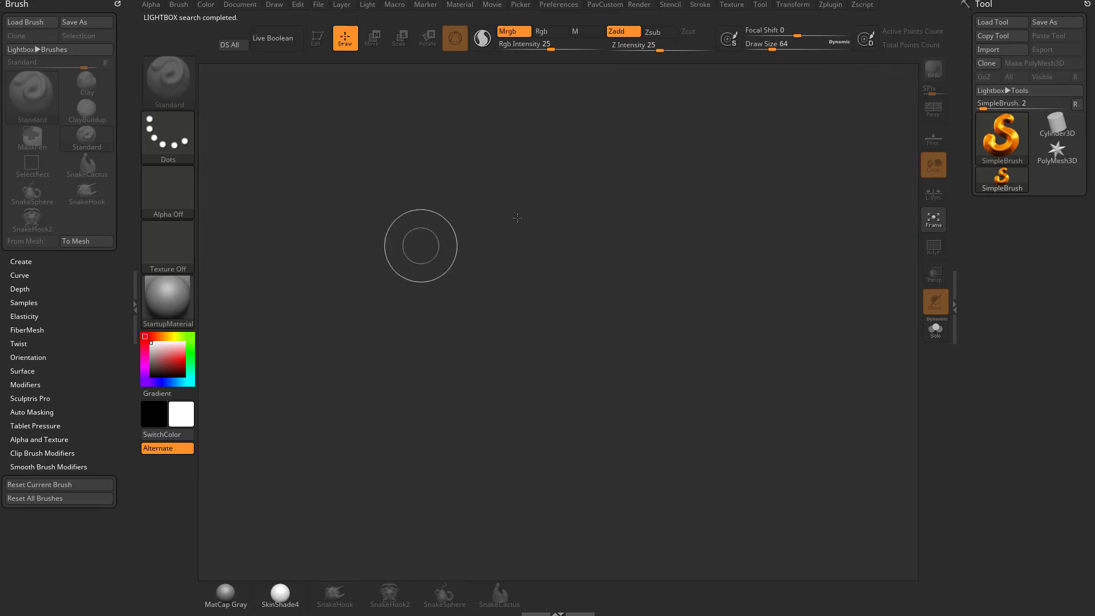
{"action": "left_click", "coordinate": [1057, 123]}
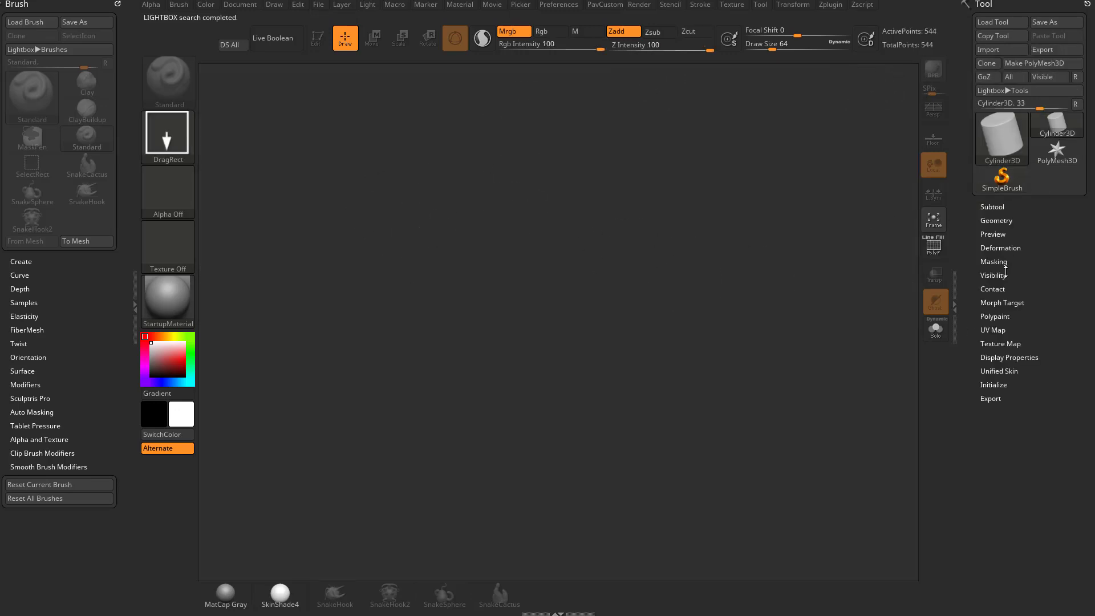
{"action": "left_click", "coordinate": [1004, 234]}
{"action": "left_click", "coordinate": [1001, 234]}
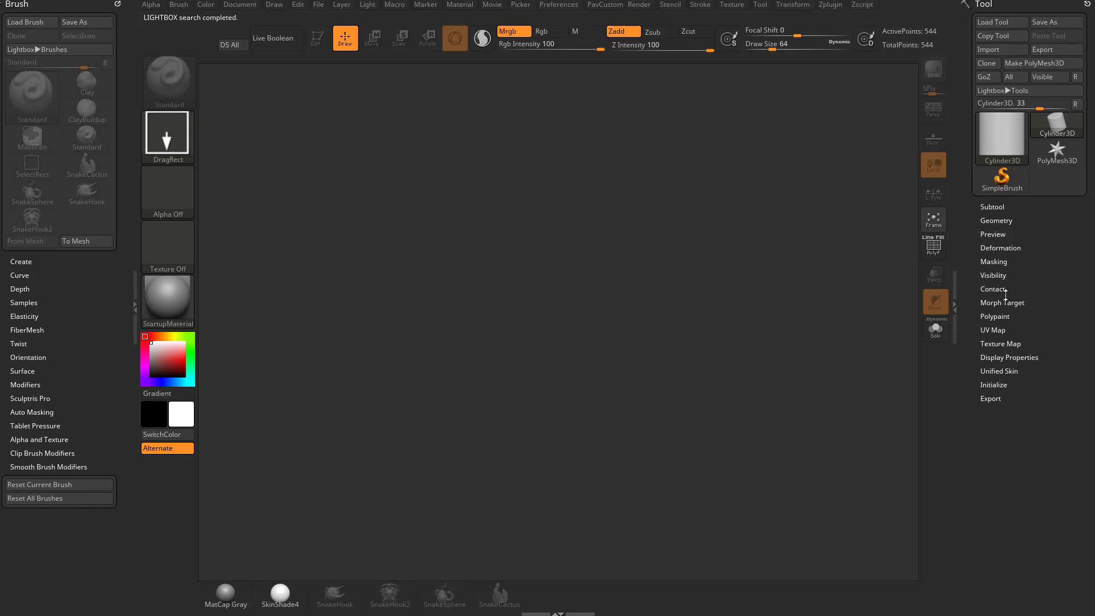
Step: Expand and collapse the Masking and Deformation subpalettes to confirm normal behaviour
{"action": "left_click", "coordinate": [1003, 263]}
{"action": "left_click", "coordinate": [1000, 249]}
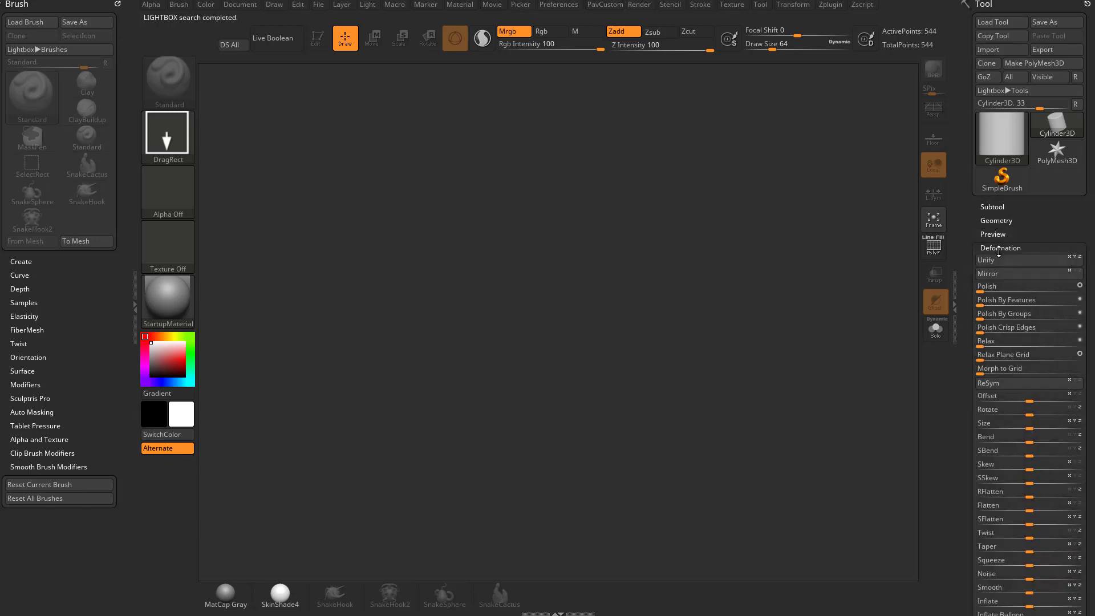
{"action": "left_click", "coordinate": [1001, 246]}
{"action": "left_click", "coordinate": [999, 261]}
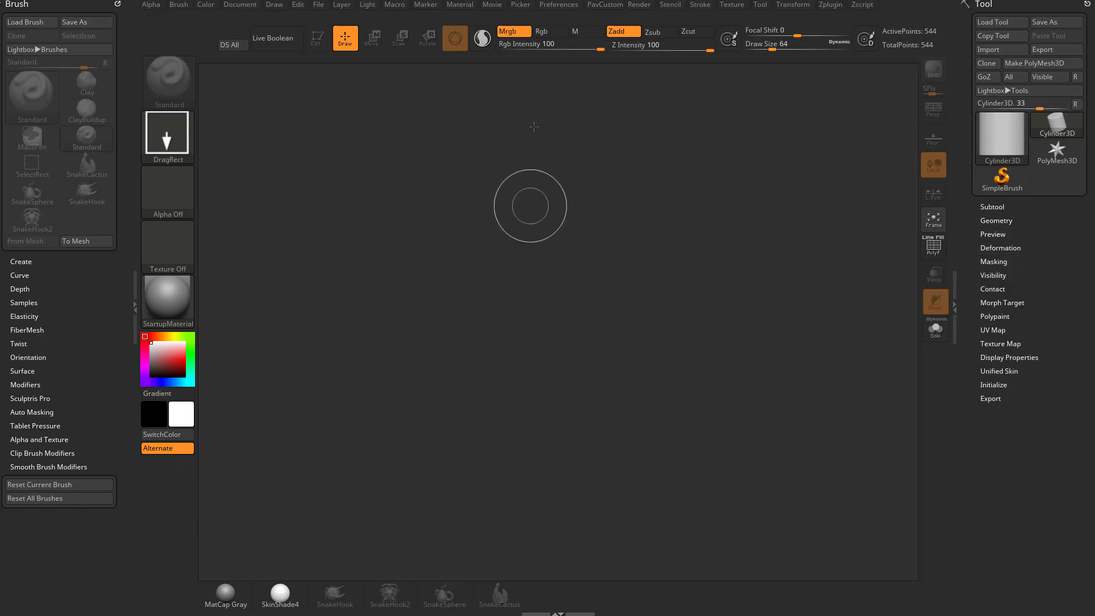
{"action": "left_click", "coordinate": [558, 4]}
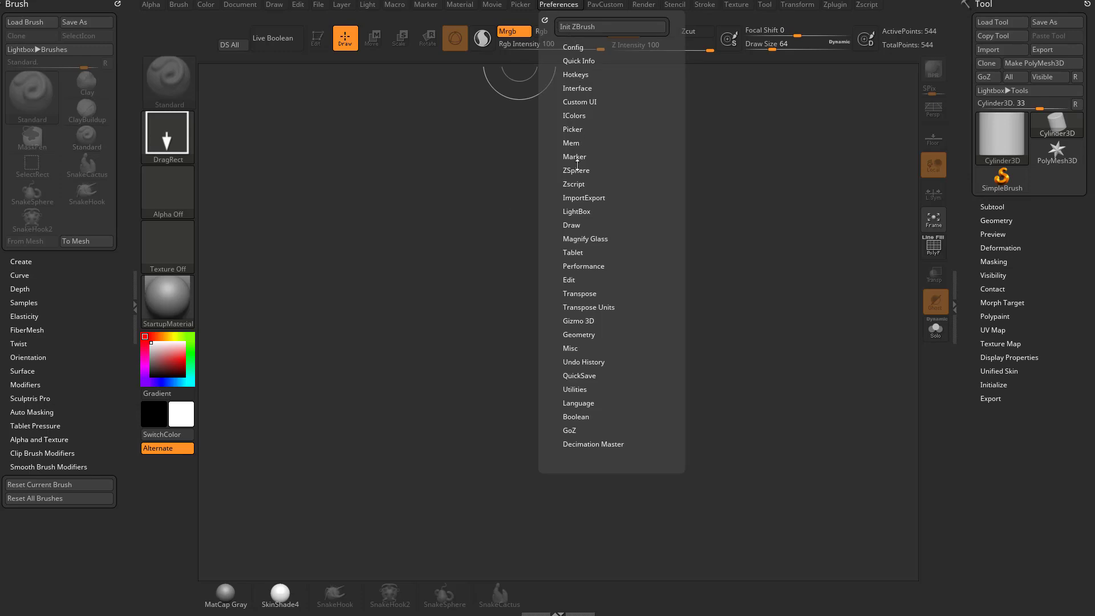